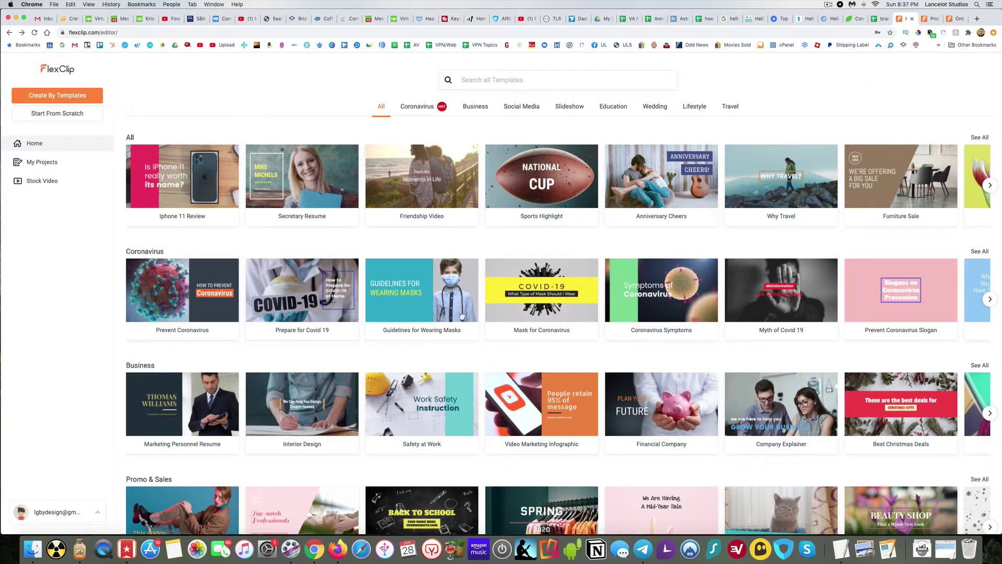
# Step: Glance at the pricing plans and template gallery, then open the features overview
pyautogui.click(928, 18)
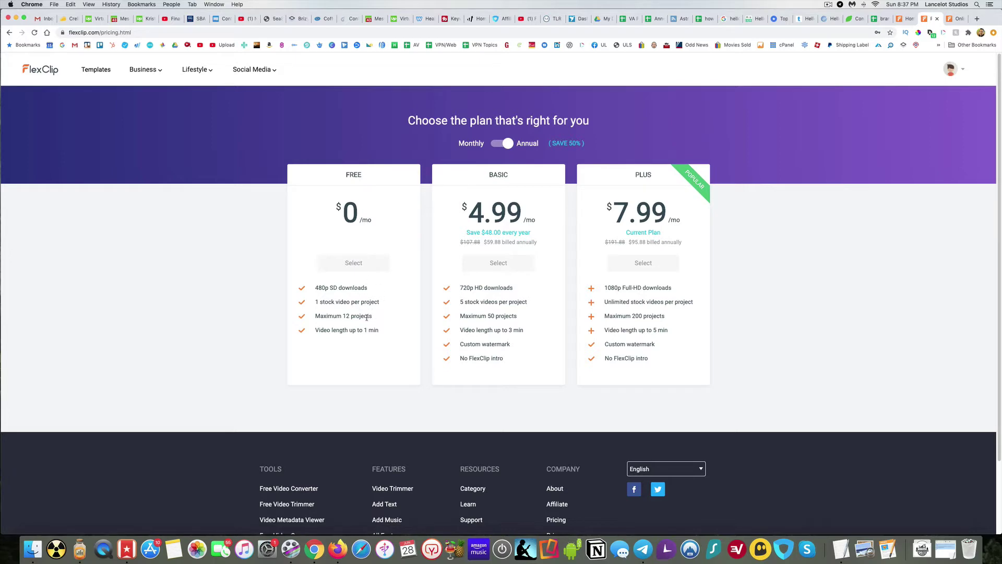
pyautogui.click(905, 22)
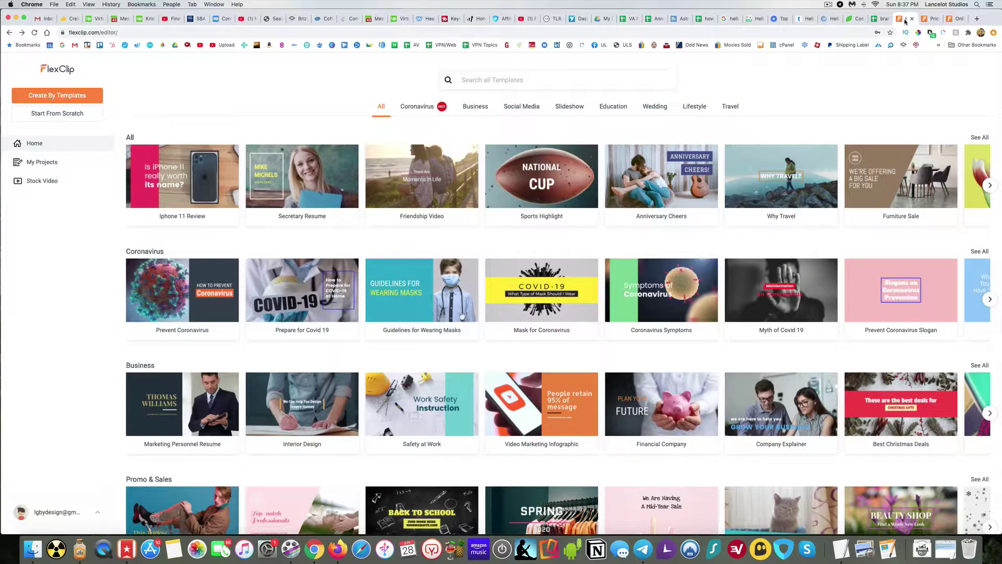
pyautogui.click(958, 22)
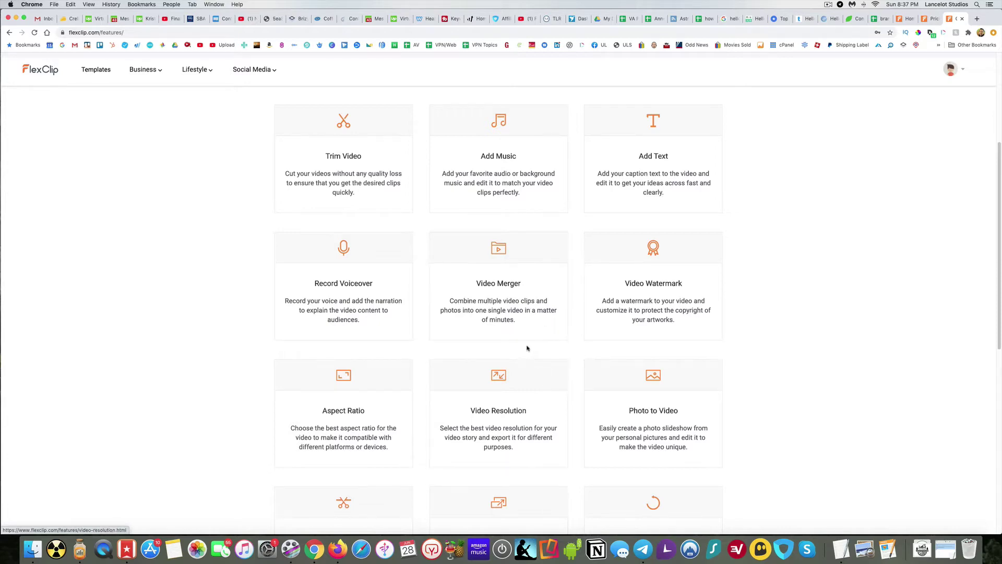
# Step: Scroll through the feature cards, then return to the pricing plans (Free, Basic $4.99, Plus $7.99)
pyautogui.scroll(-5, 529, 347)
pyautogui.scroll(-1, 530, 349)
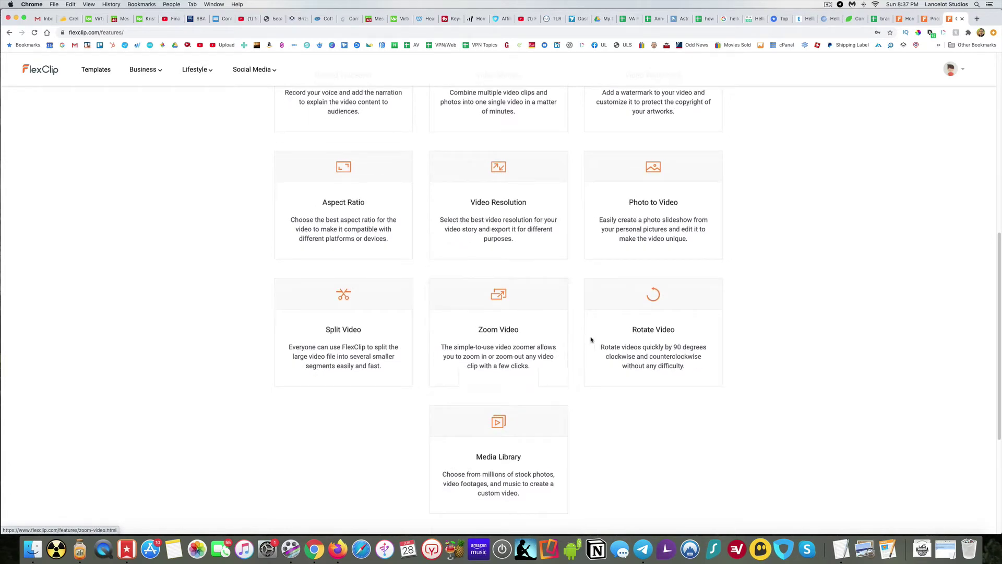
pyautogui.scroll(-2, 600, 345)
pyautogui.scroll(7, 550, 356)
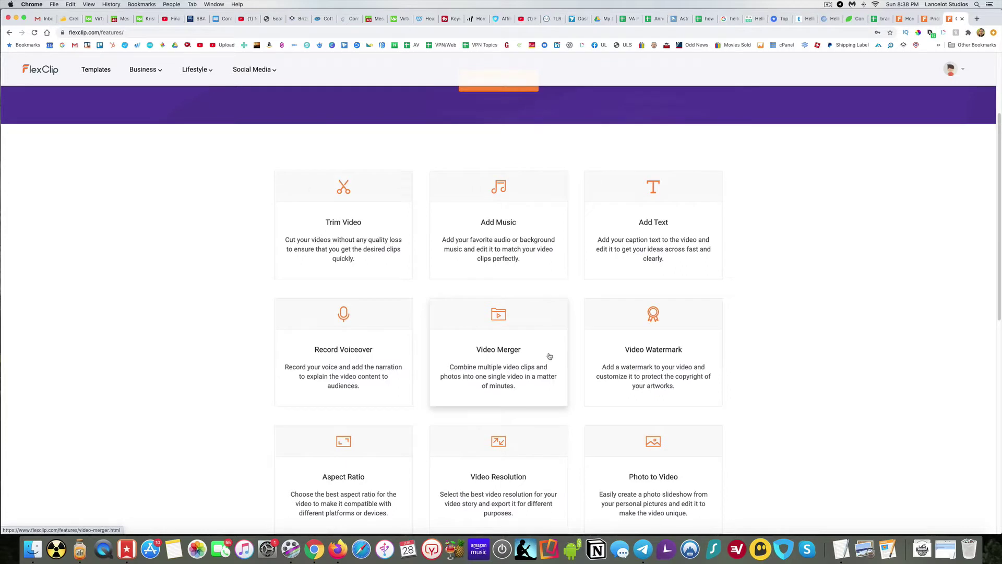
pyautogui.click(929, 22)
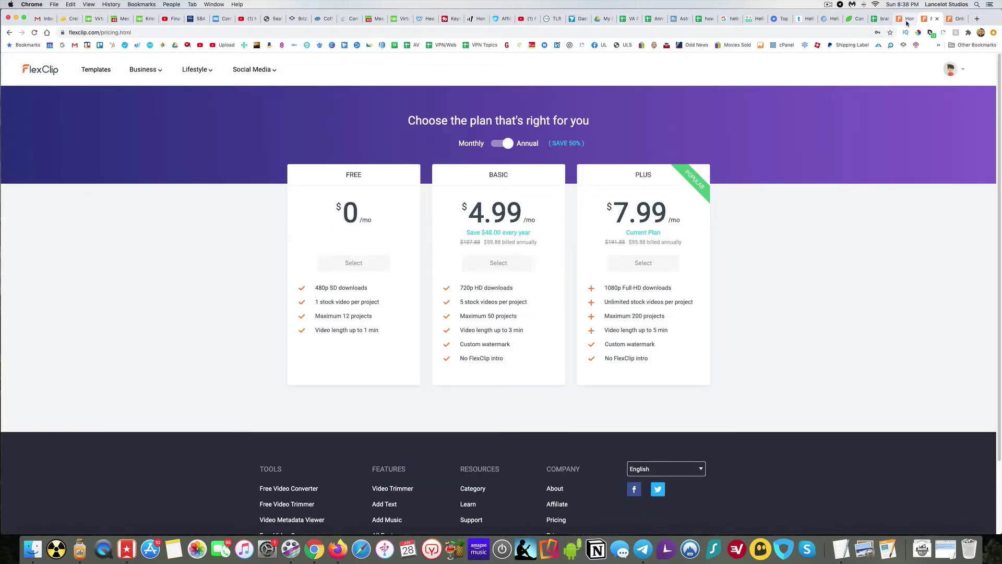
# Step: Customize the Choose Laptop slideshow template, opening its five-scene, 20-second project in the editor
pyautogui.click(907, 21)
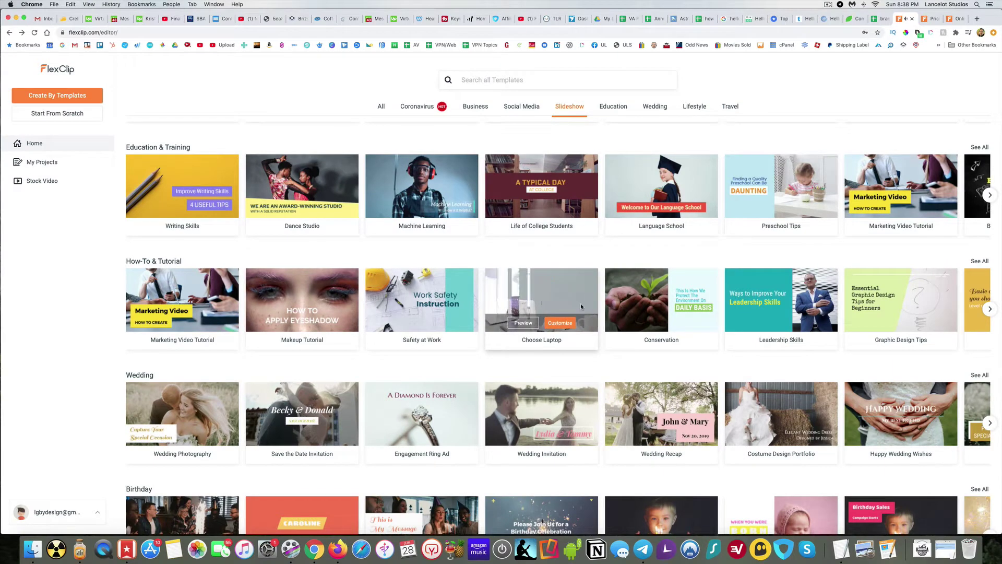
pyautogui.click(572, 323)
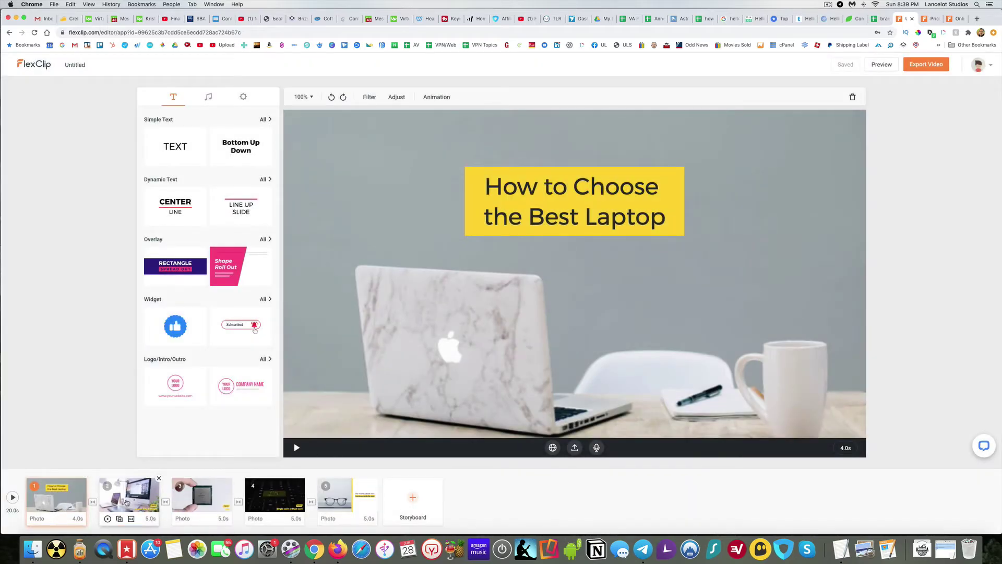
pyautogui.moveTo(416, 500)
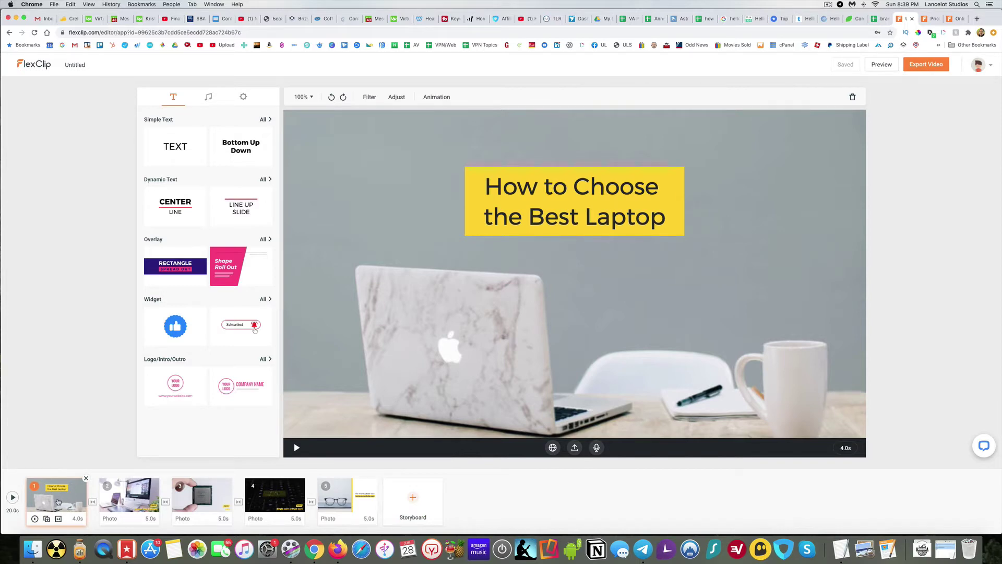
# Step: On the laptop title, try the Rectangle and Shape Roll Out overlays, removing each
pyautogui.click(505, 217)
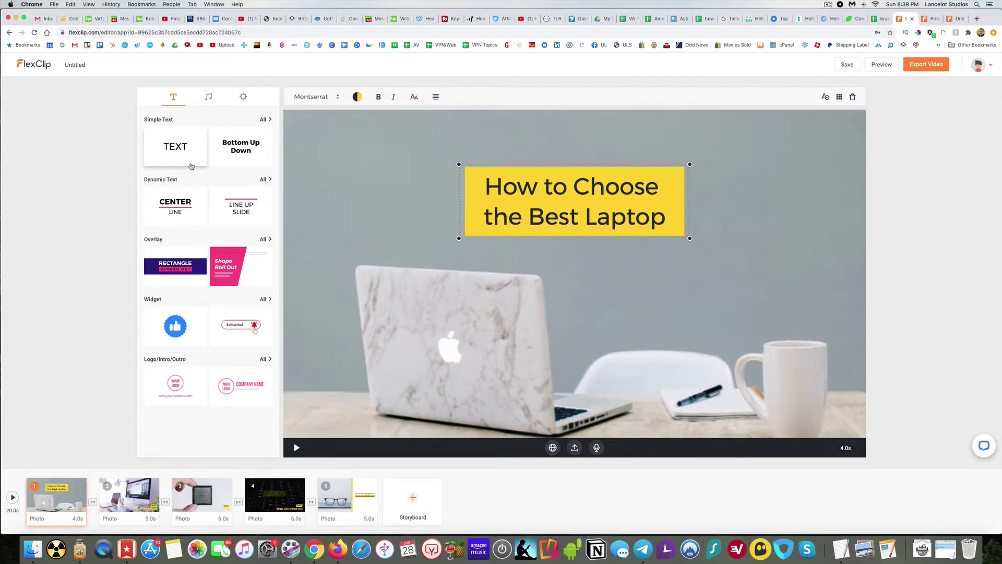
pyautogui.click(169, 274)
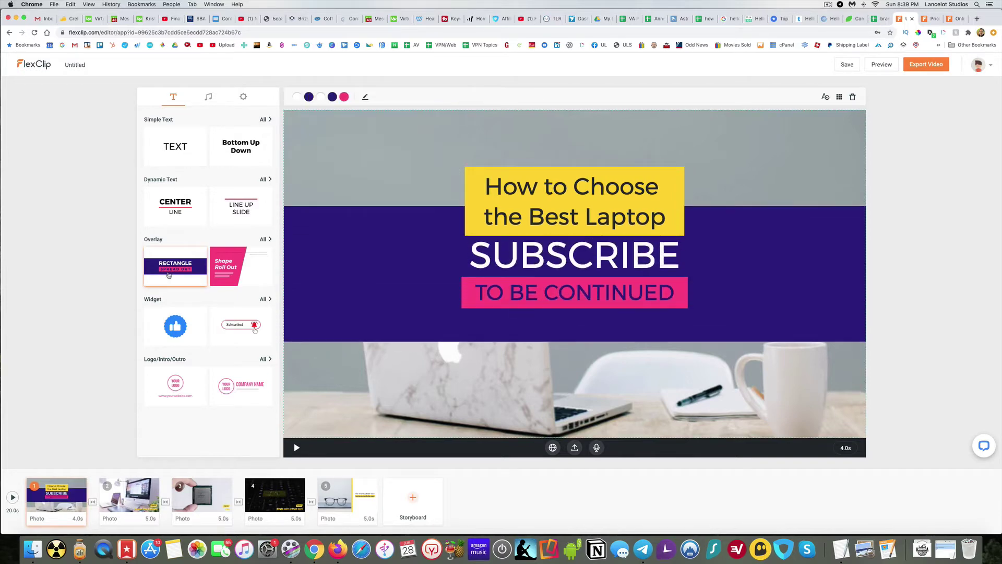
pyautogui.click(853, 97)
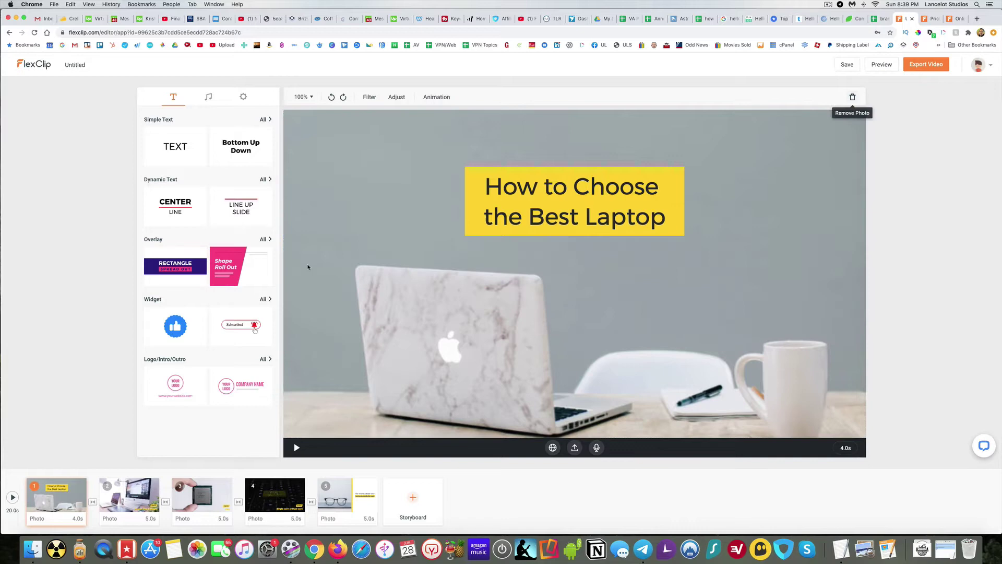
pyautogui.click(217, 277)
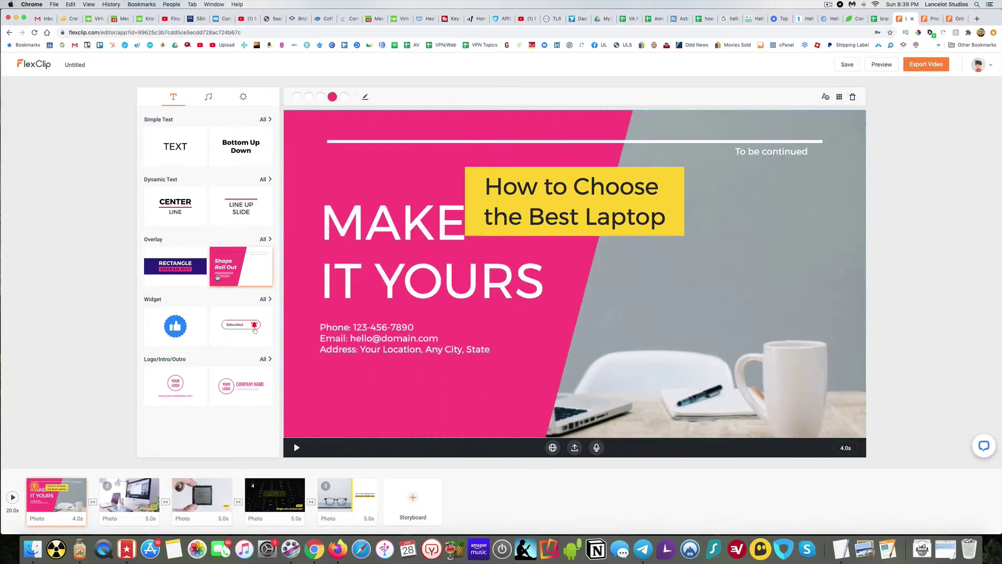
pyautogui.click(852, 98)
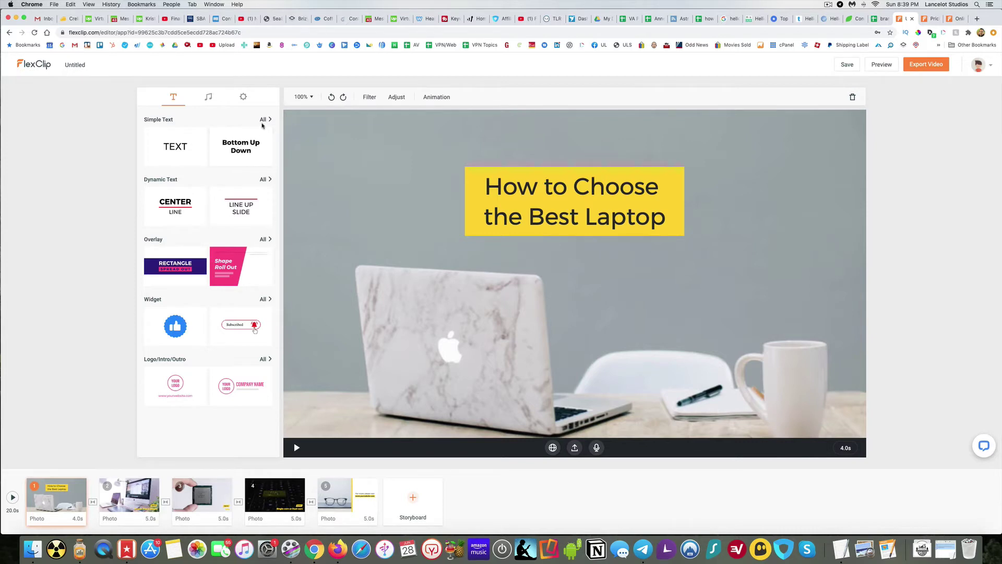
# Step: In the full overlay collection, try Layer Jump Out, Layer Drop Down and Square Slide Out, removing each
pyautogui.click(265, 239)
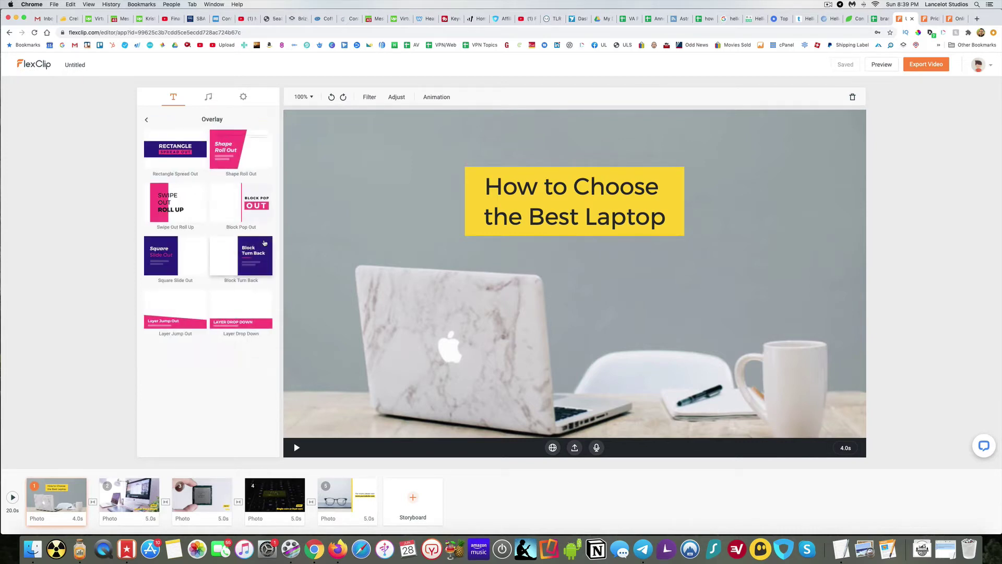
pyautogui.click(165, 321)
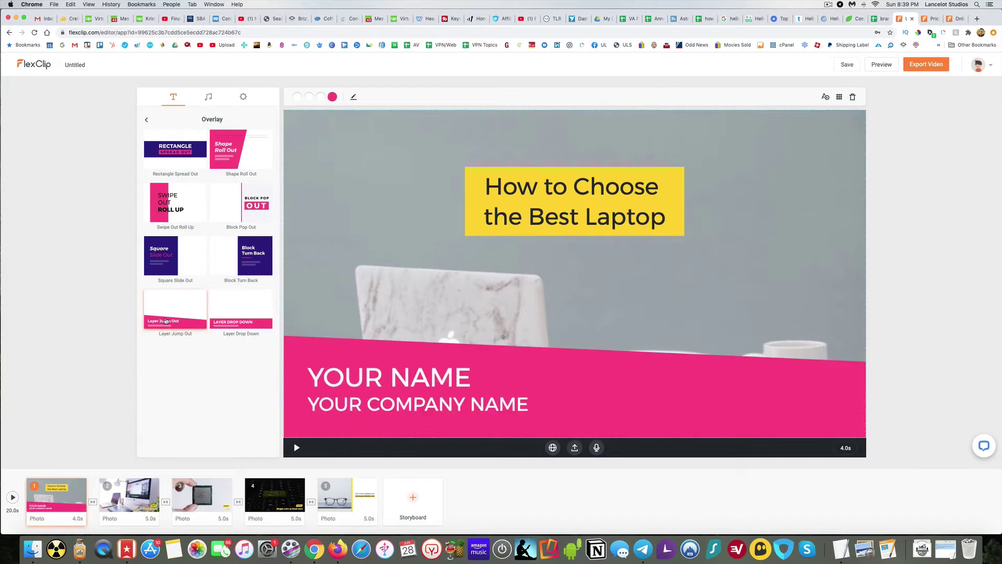
pyautogui.click(852, 97)
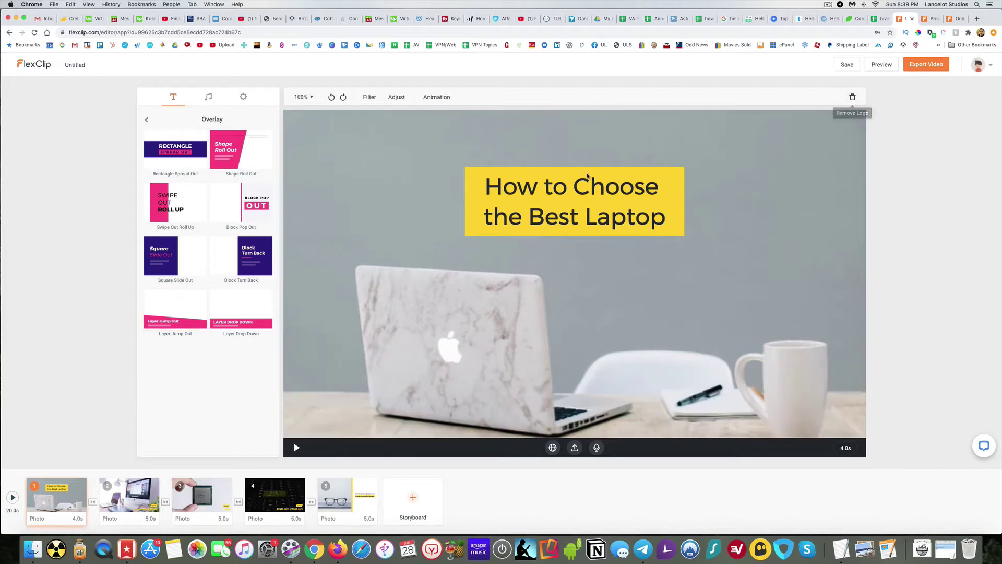
pyautogui.click(262, 312)
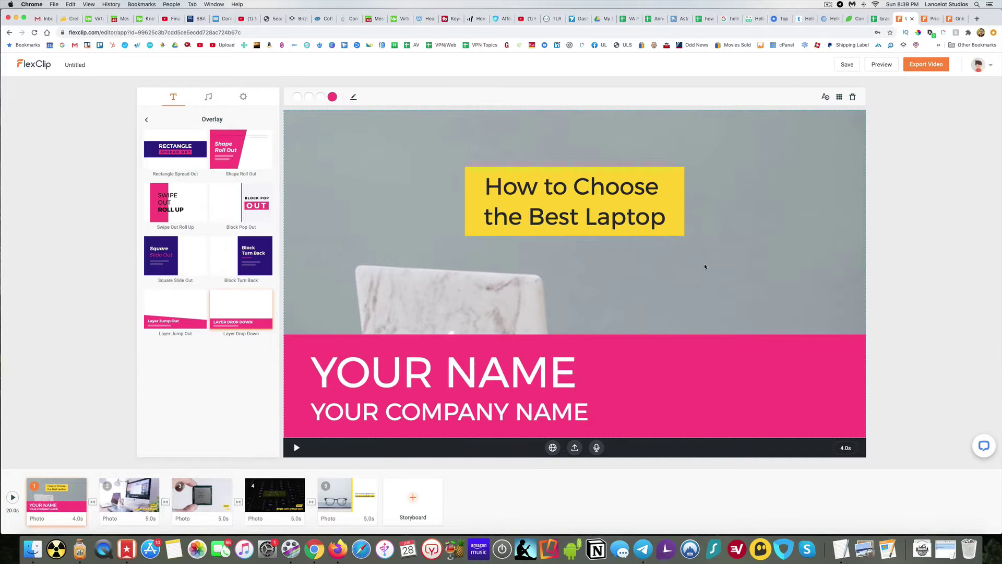
pyautogui.click(852, 97)
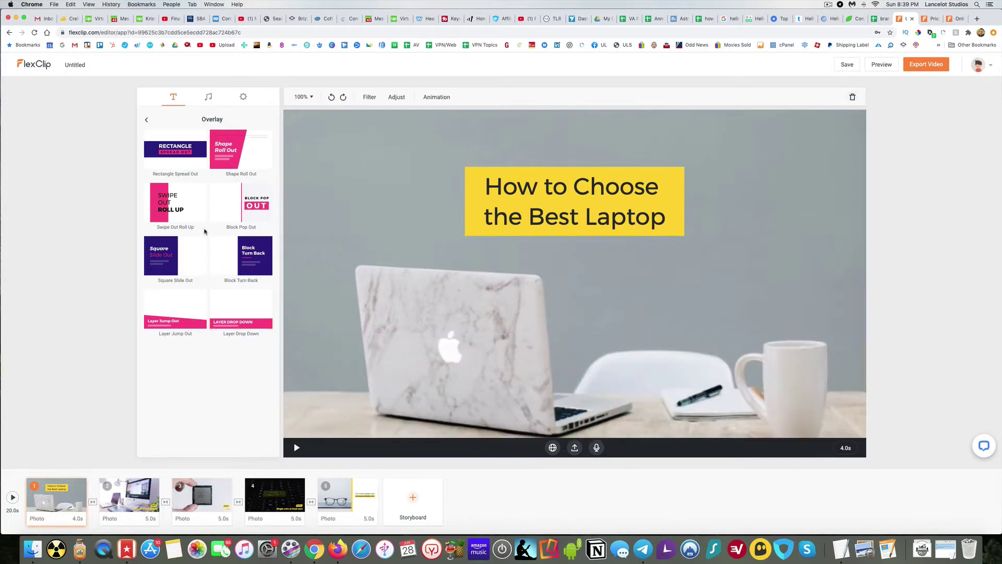
pyautogui.click(168, 262)
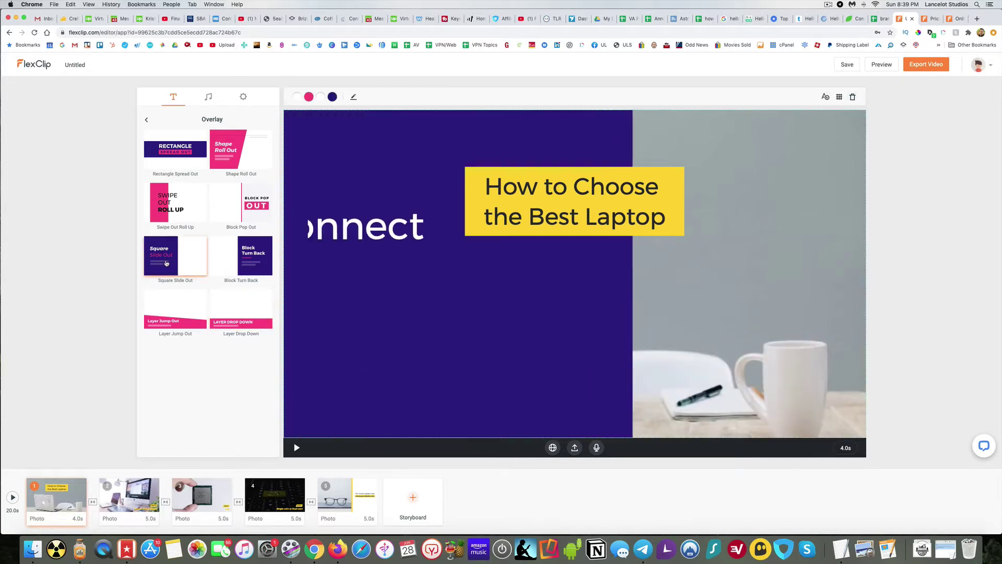
pyautogui.click(852, 97)
# Step: Rewrite the opening title as the single line 'Choosing the Best Laptop'
pyautogui.doubleClick(535, 202)
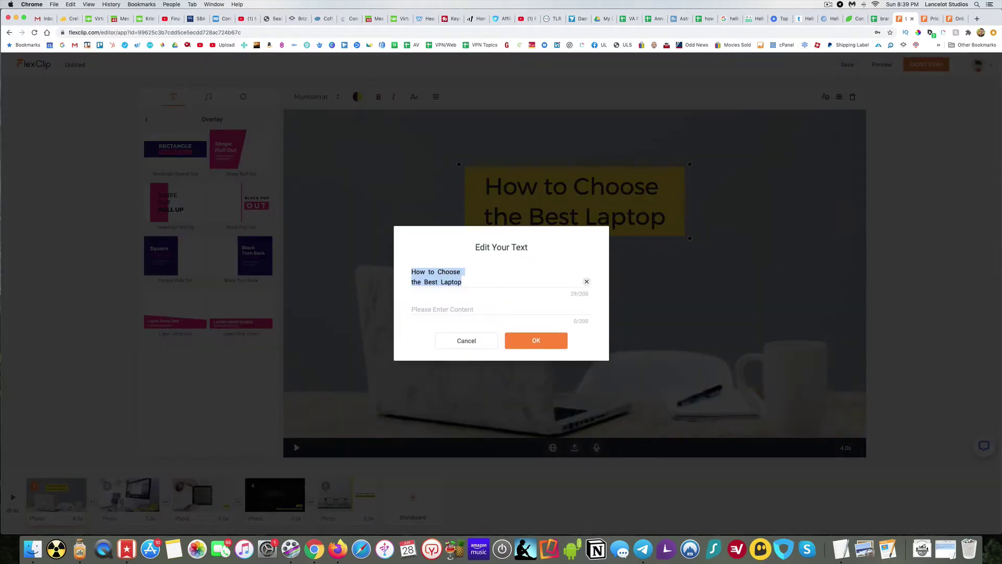
pyautogui.write('Choosing the')
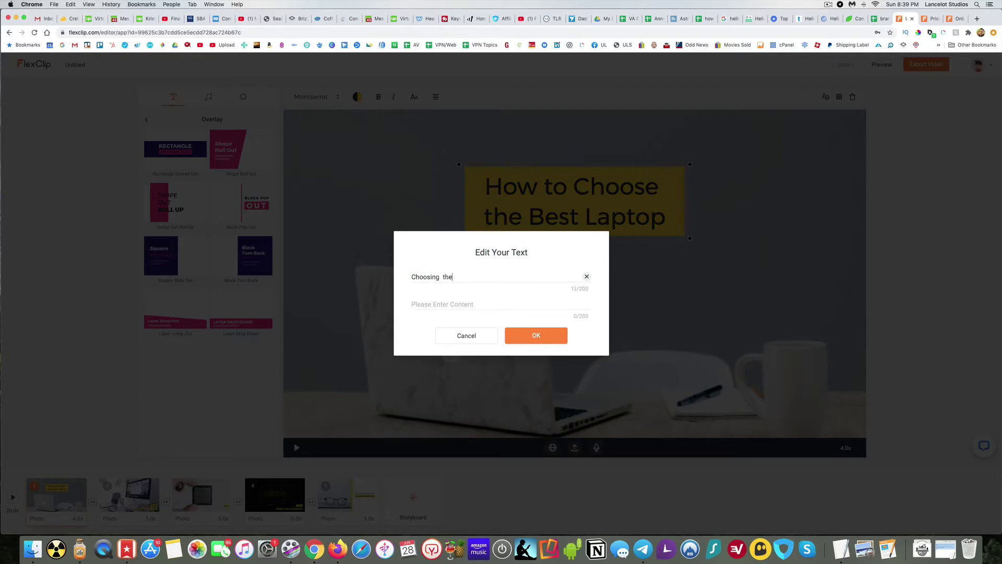
pyautogui.write(' Best Laptop')
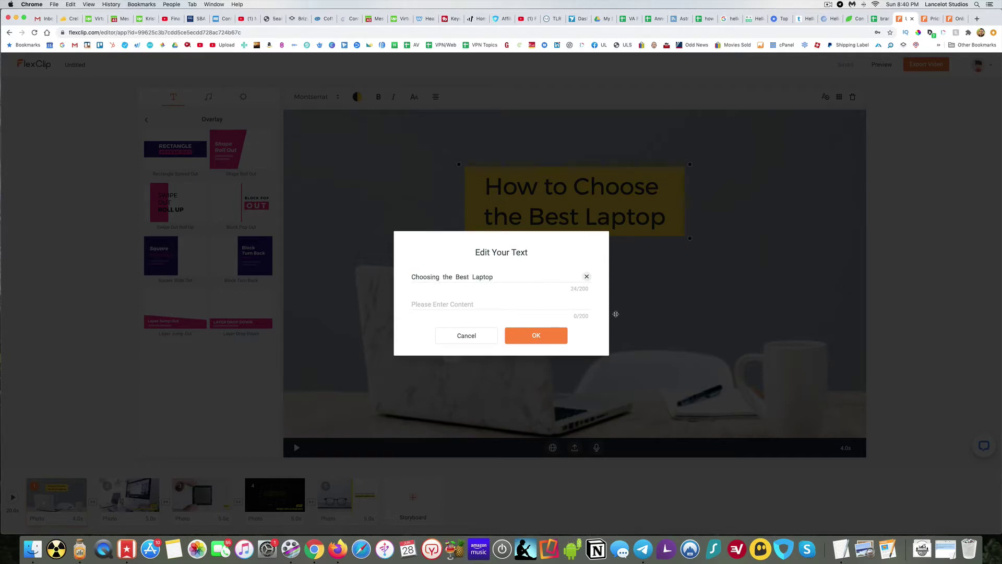
pyautogui.click(553, 337)
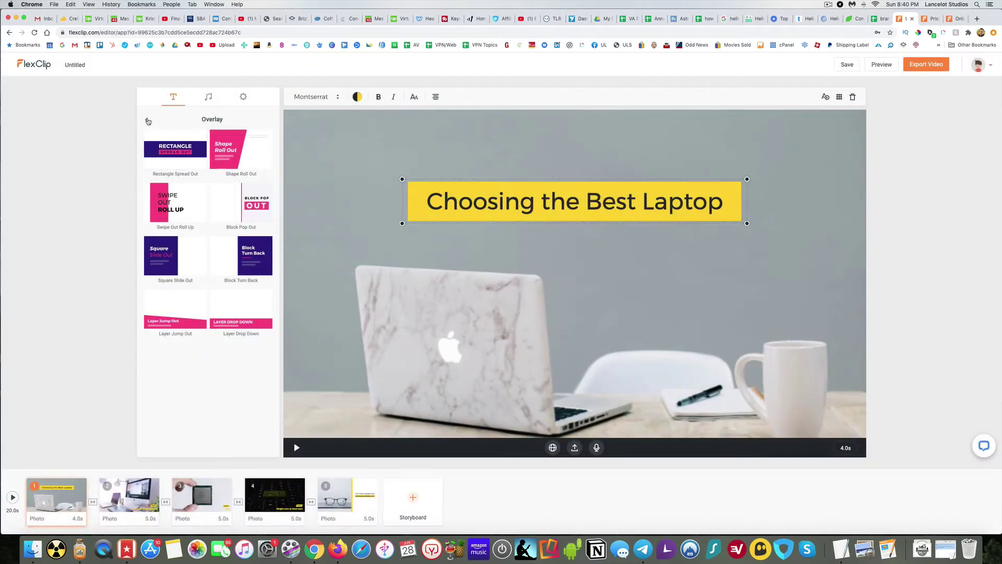
pyautogui.click(146, 119)
# Step: Restyle the title as plain text and make the text colour white across every scene
pyautogui.click(178, 152)
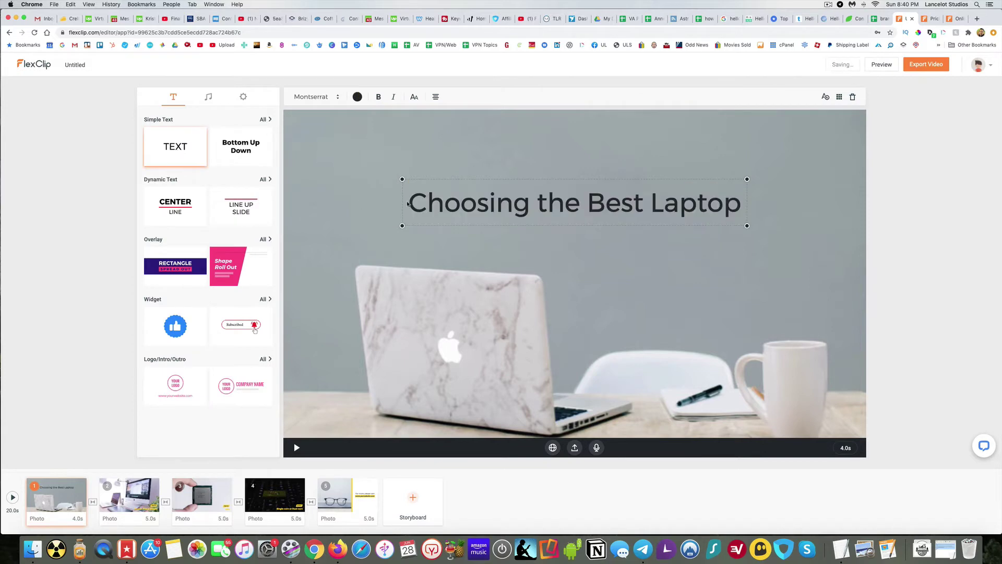
pyautogui.click(357, 97)
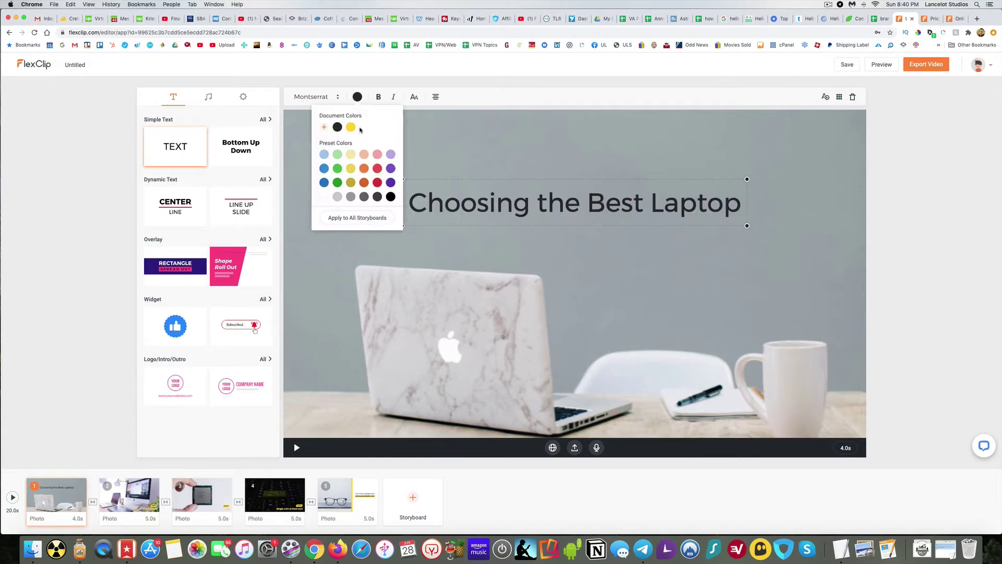
pyautogui.click(323, 198)
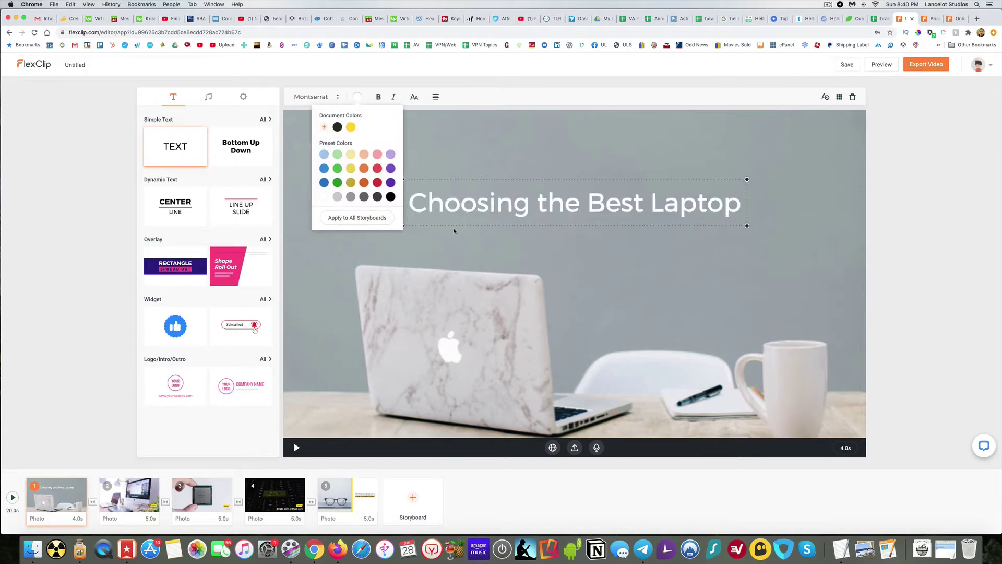
pyautogui.click(465, 197)
pyautogui.click(477, 215)
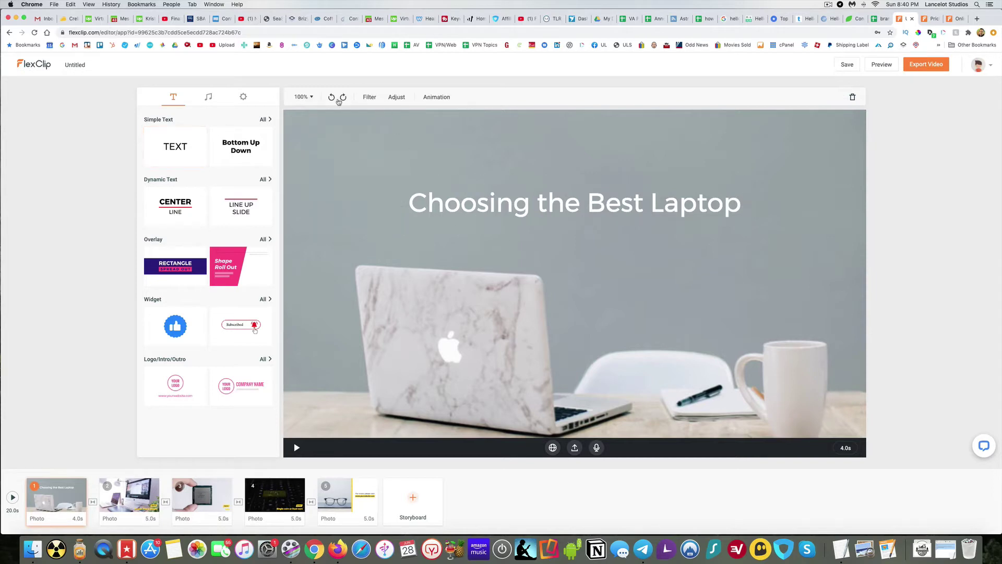
pyautogui.click(472, 191)
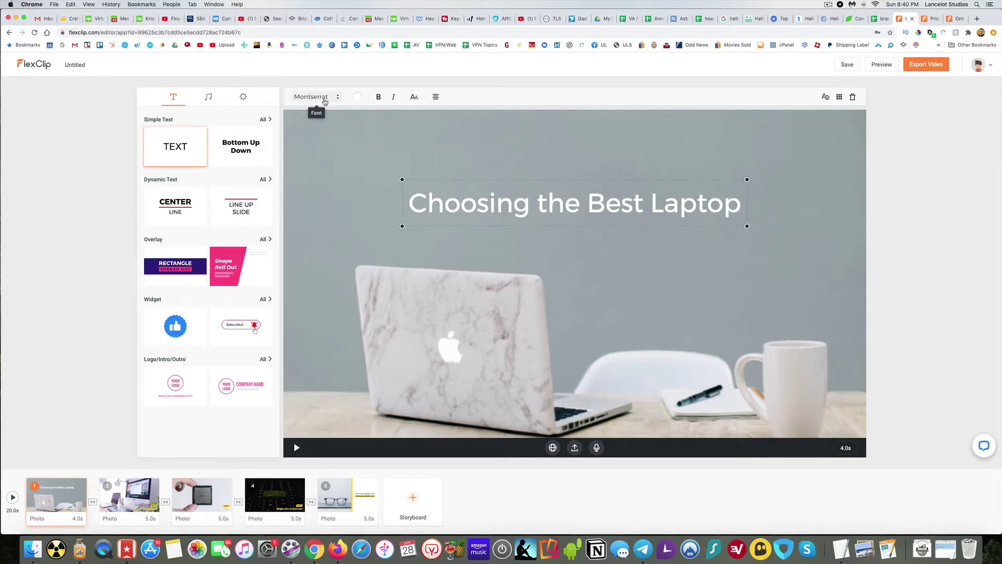
pyautogui.click(356, 97)
pyautogui.click(357, 219)
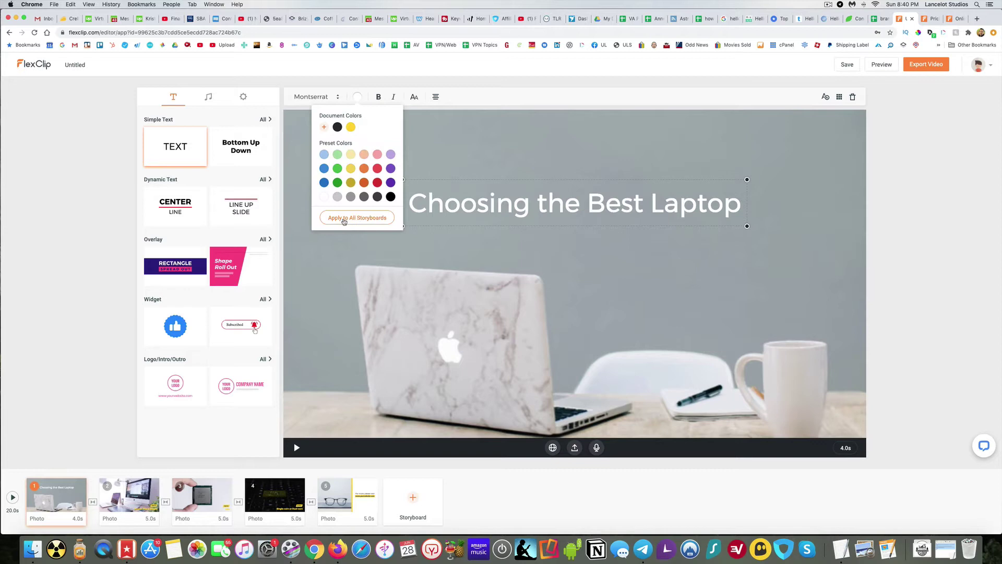
pyautogui.click(608, 258)
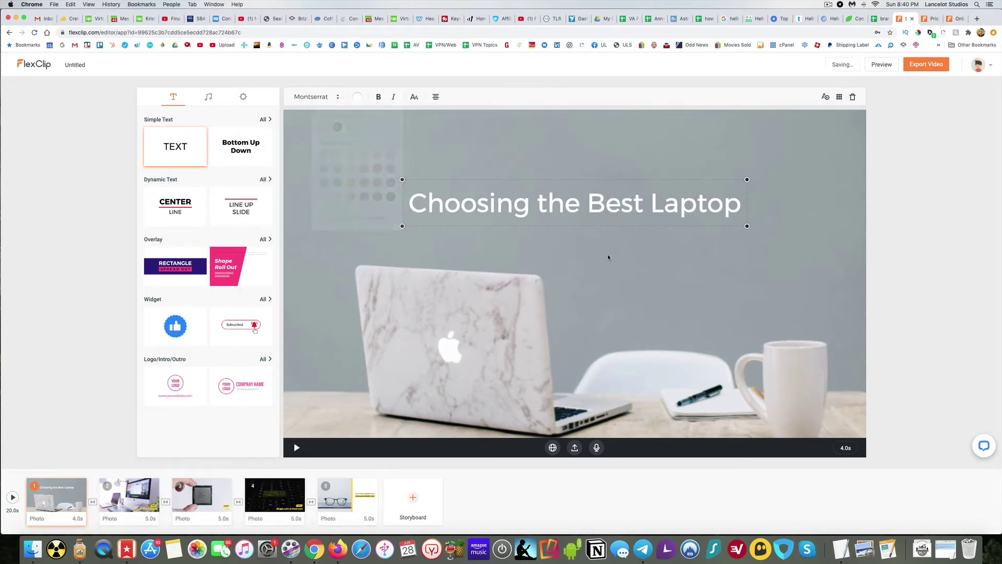
# Step: Enlarge the opening title and shift it slightly left and up on the laptop photo
pyautogui.click(588, 209)
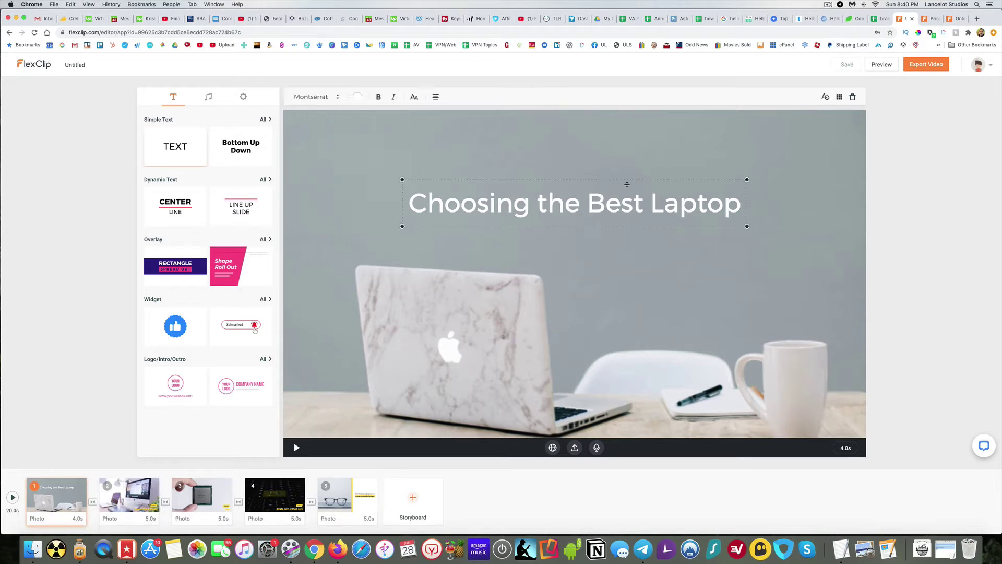
pyautogui.moveTo(747, 178); pyautogui.dragTo(816, 133)
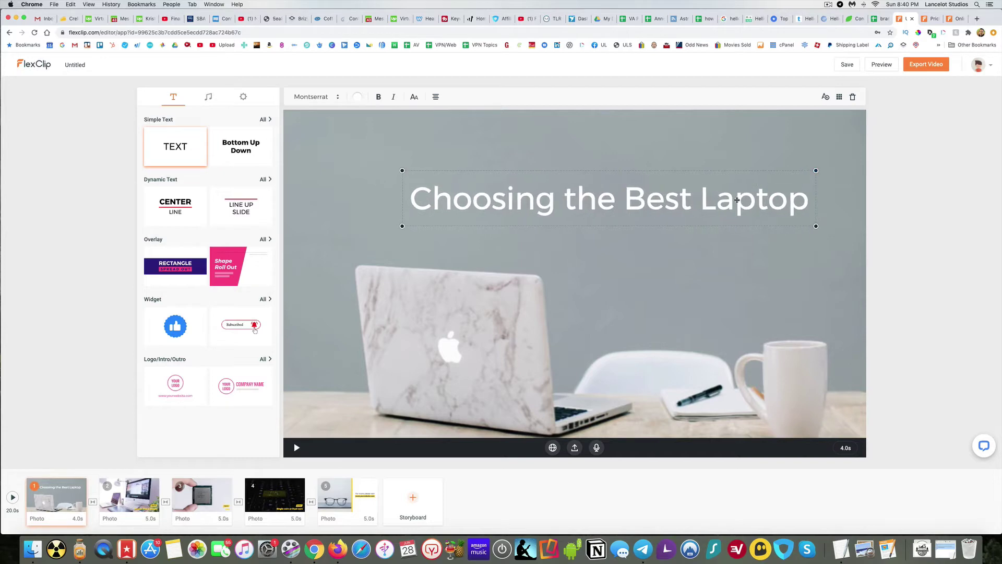
pyautogui.moveTo(737, 199); pyautogui.dragTo(682, 188)
pyautogui.moveTo(757, 213); pyautogui.dragTo(802, 256)
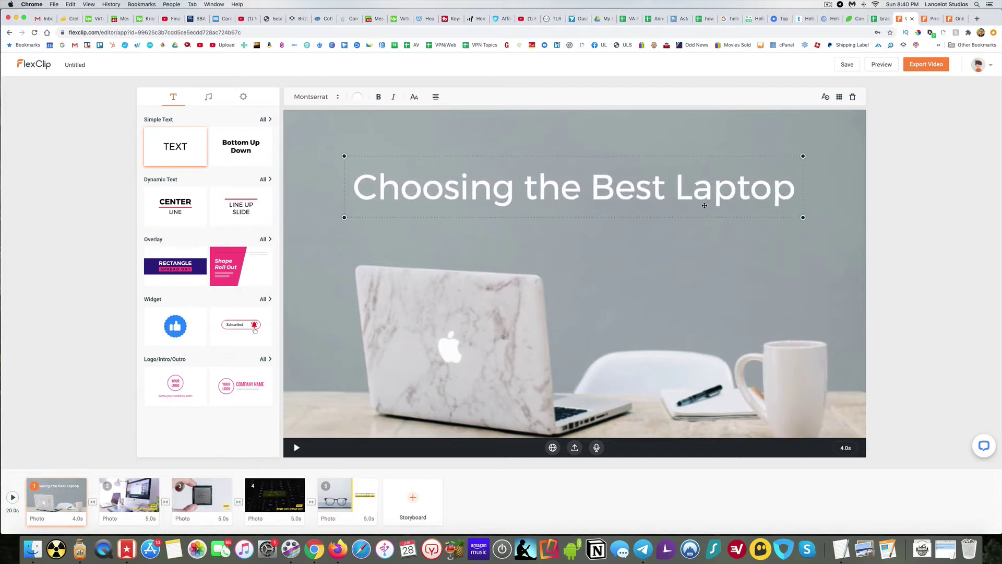
pyautogui.moveTo(705, 205)
pyautogui.mouseDown()
pyautogui.moveTo(676, 193)
pyautogui.moveTo(705, 200)
pyautogui.mouseUp()
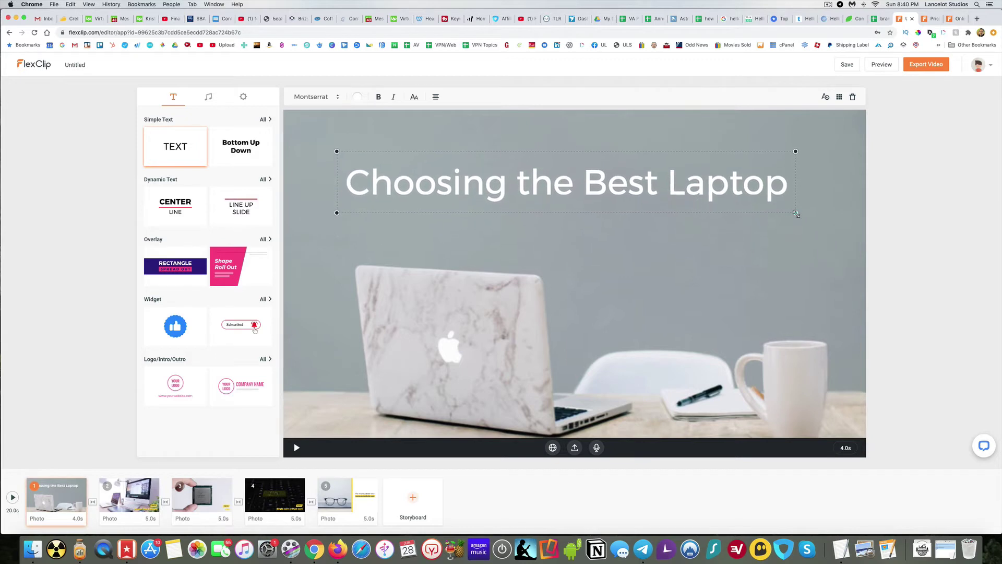
pyautogui.moveTo(796, 213)
pyautogui.mouseDown()
pyautogui.moveTo(826, 220)
pyautogui.moveTo(805, 215)
pyautogui.mouseUp()
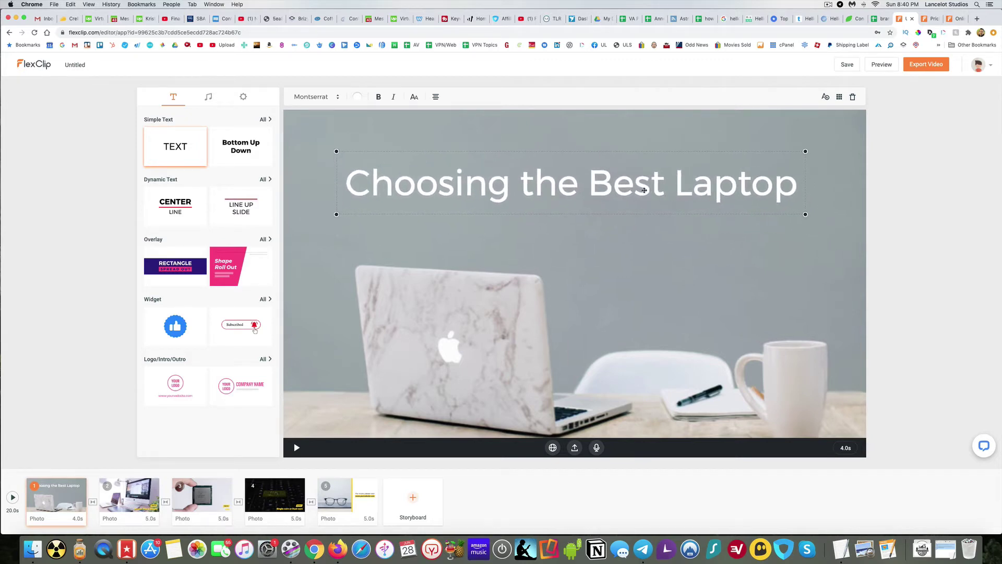
pyautogui.moveTo(644, 190); pyautogui.dragTo(648, 190)
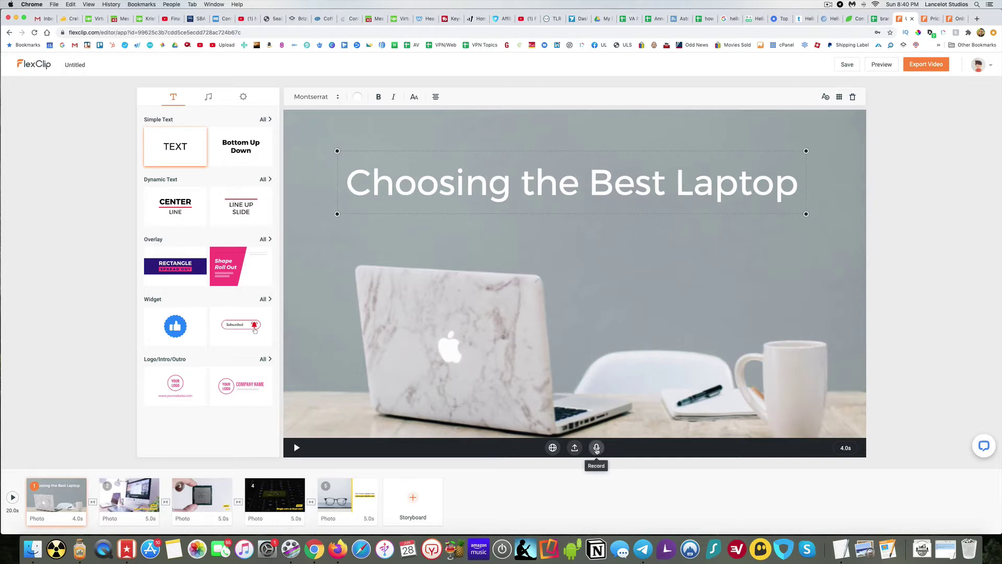
# Step: Record a roughly 1.9-second voiceover on the opening scene and play it back
pyautogui.click(597, 448)
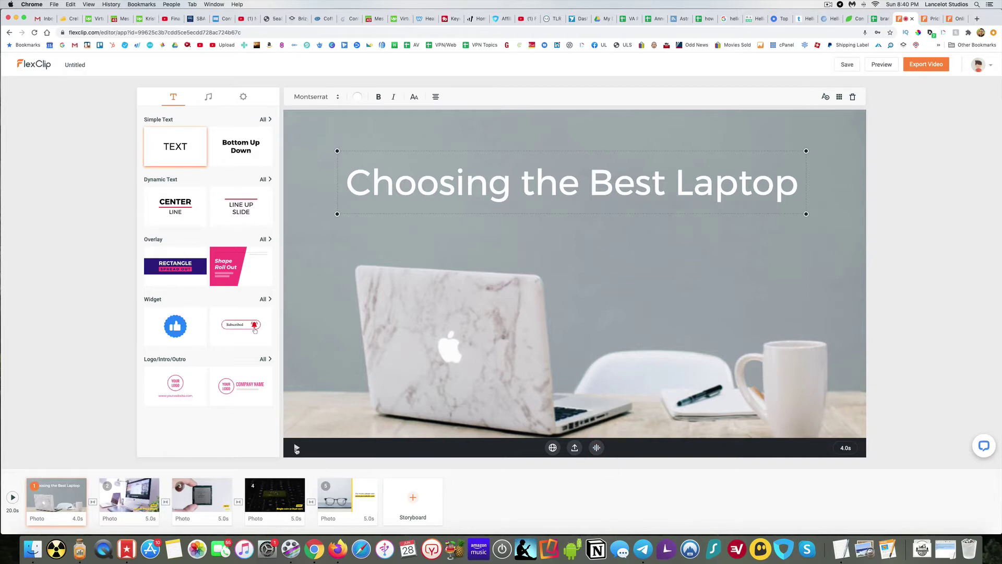
pyautogui.click(296, 448)
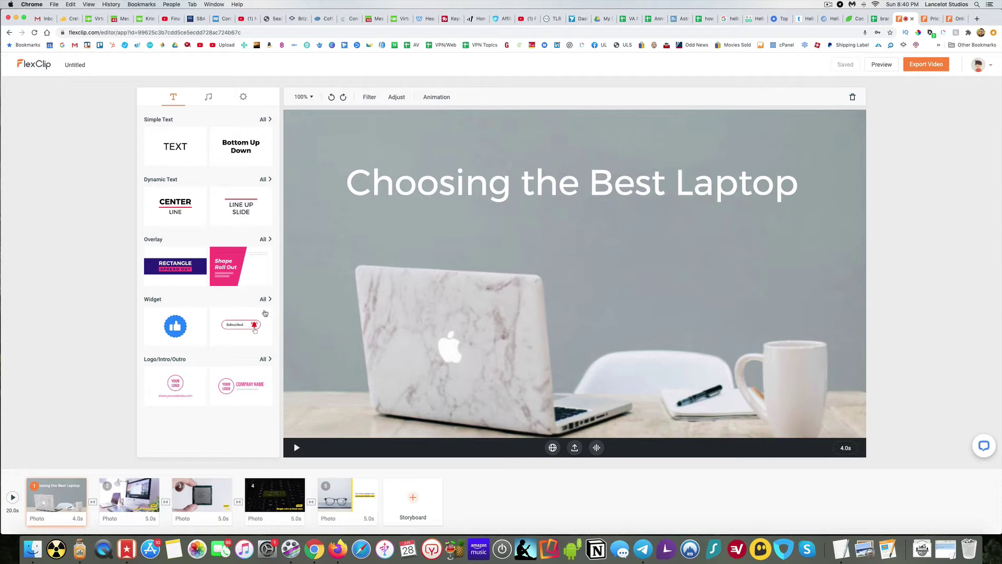
# Step: Lower the Pixelate background music volume from 80 to 11 and preview the scene
pyautogui.click(209, 98)
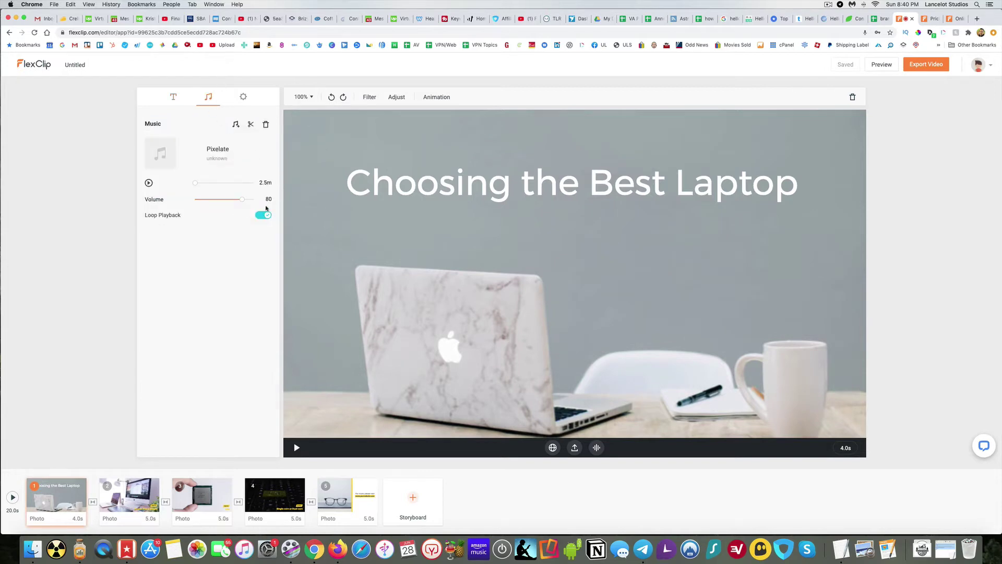
pyautogui.moveTo(242, 201); pyautogui.dragTo(204, 203)
pyautogui.click(296, 448)
# Step: Try Retro and Nashville filters, keep no filter, and set the photo's Vignette to 100
pyautogui.click(368, 98)
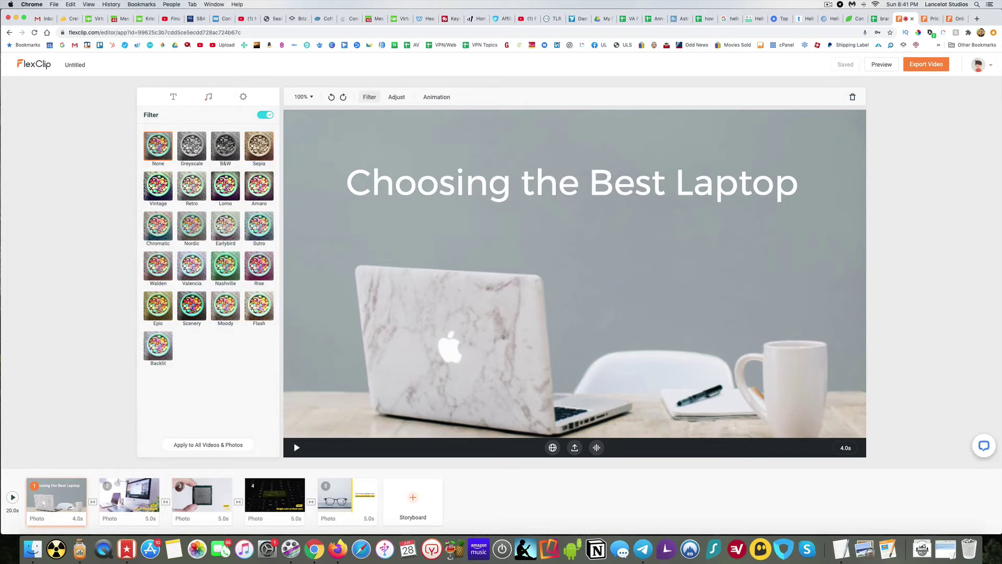
pyautogui.click(191, 188)
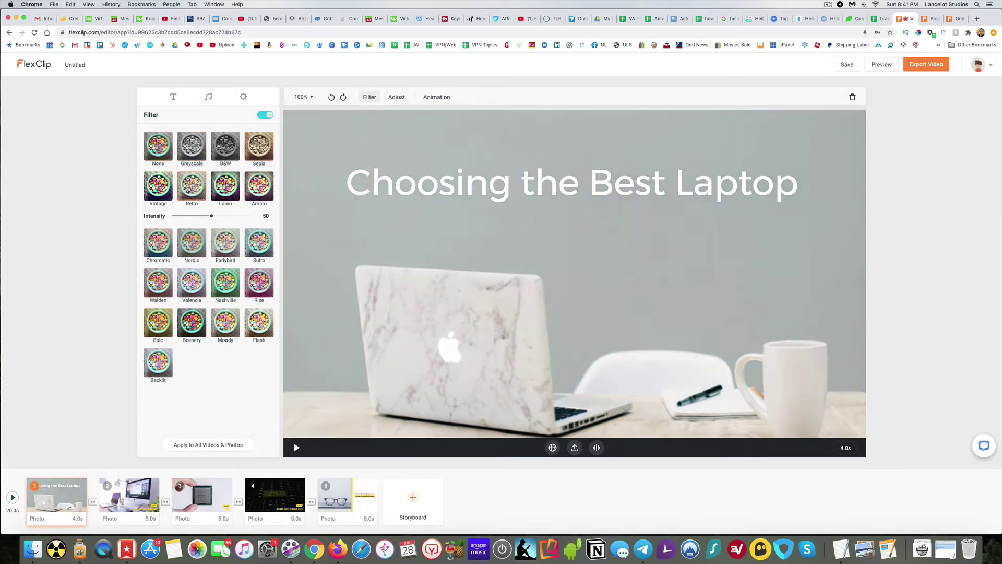
pyautogui.click(232, 282)
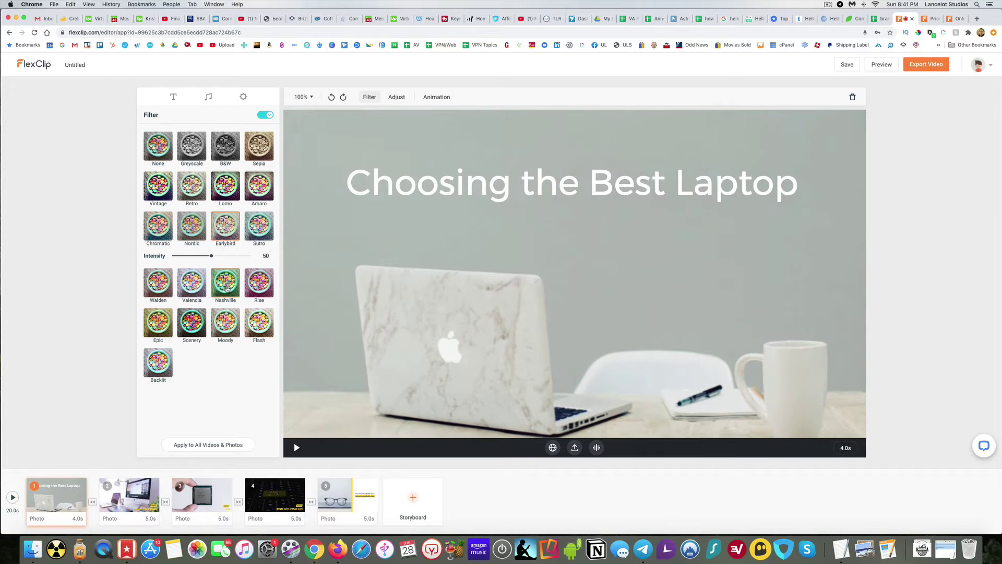
pyautogui.click(154, 151)
pyautogui.click(397, 98)
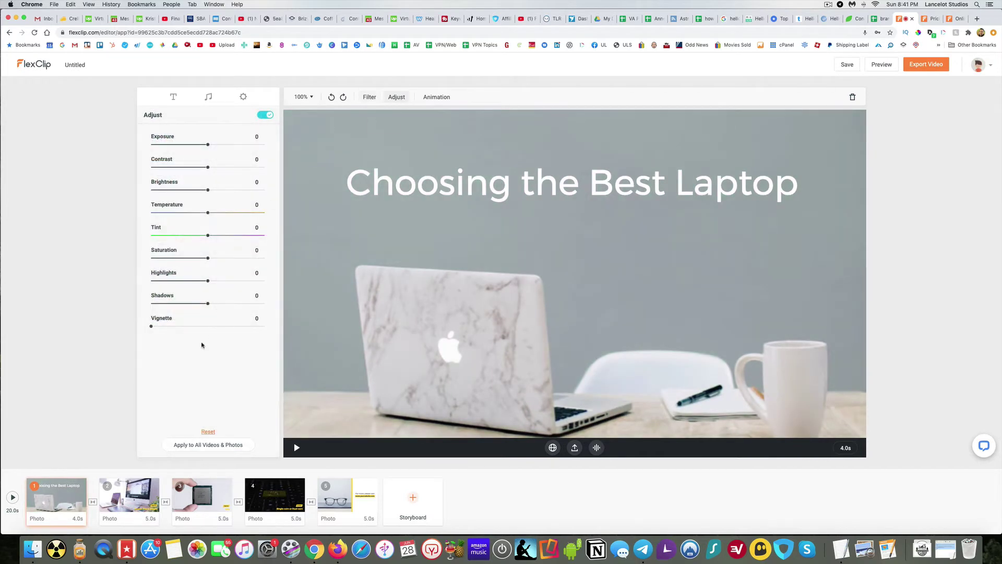
pyautogui.moveTo(151, 326); pyautogui.dragTo(278, 332)
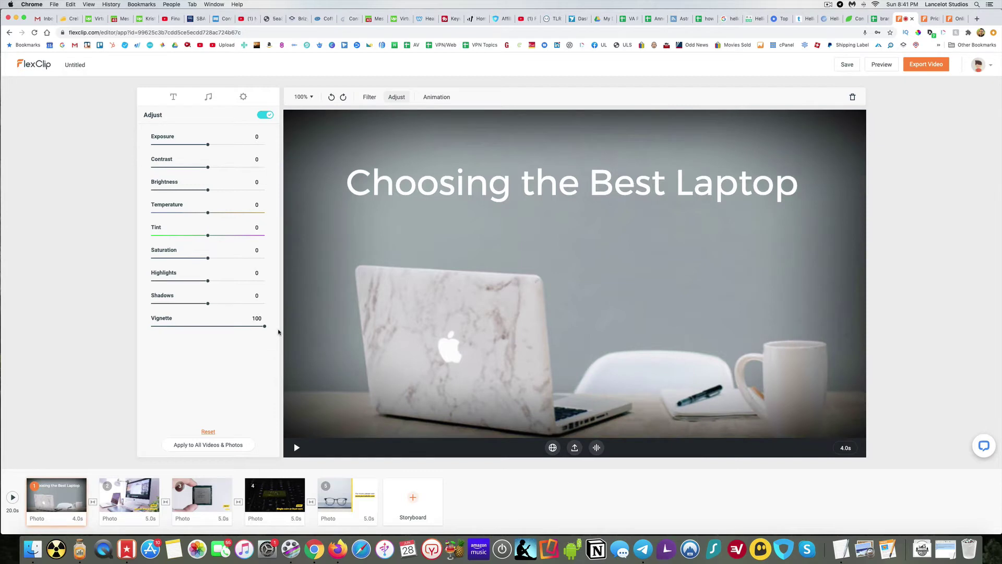
# Step: Bring up the Photo Animation dialog for the opening photo, showing None, Zoom In, Zoom Out and Move
pyautogui.click(442, 98)
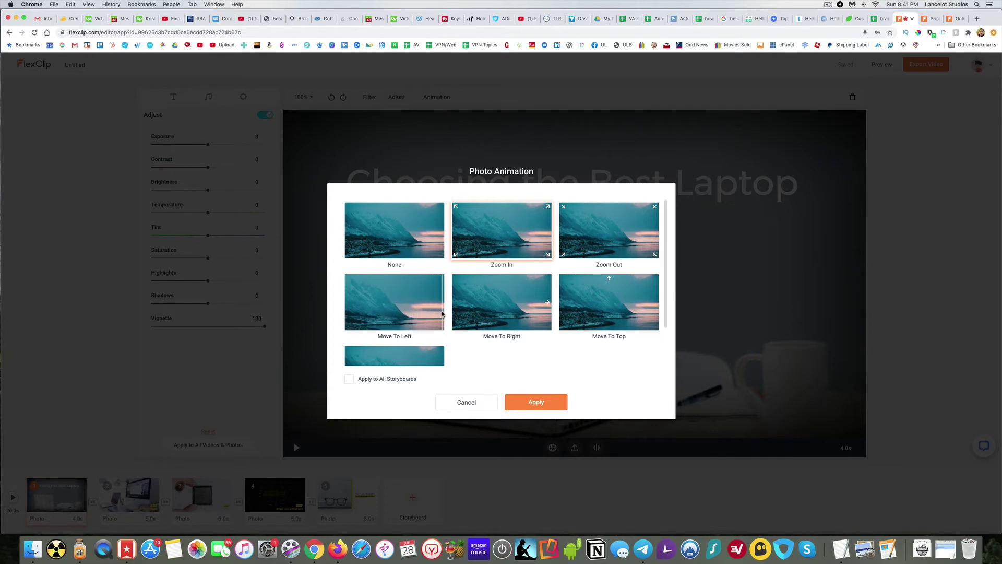
# Step: Cancel the animation choices and select the second scene's 'Screen Size & Weight' caption
pyautogui.click(472, 403)
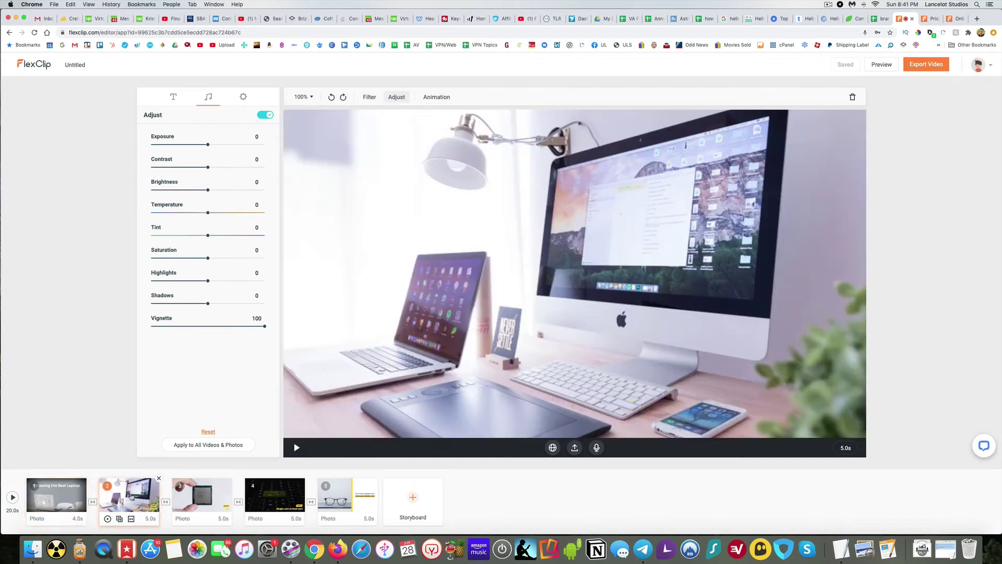
pyautogui.click(131, 497)
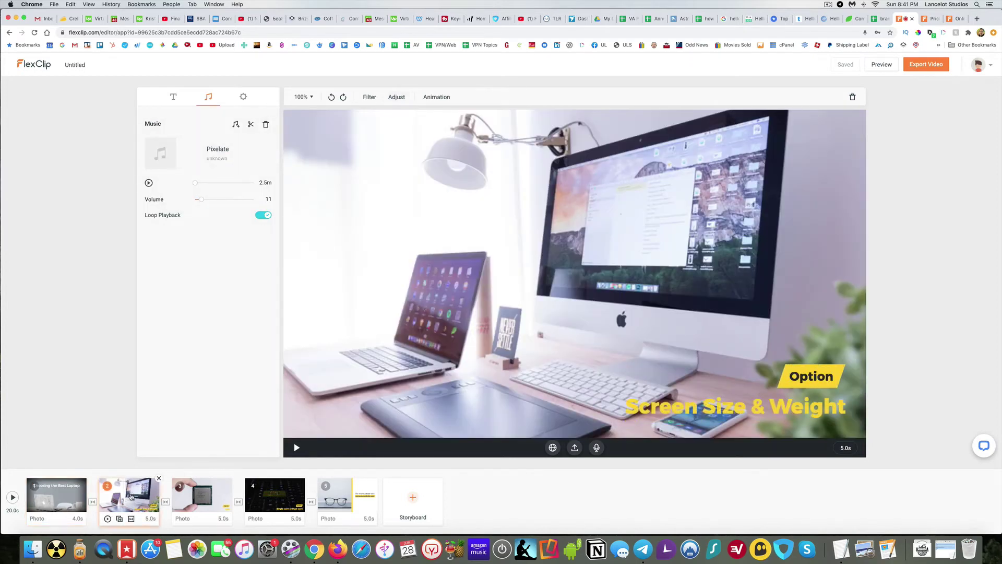
pyautogui.click(784, 406)
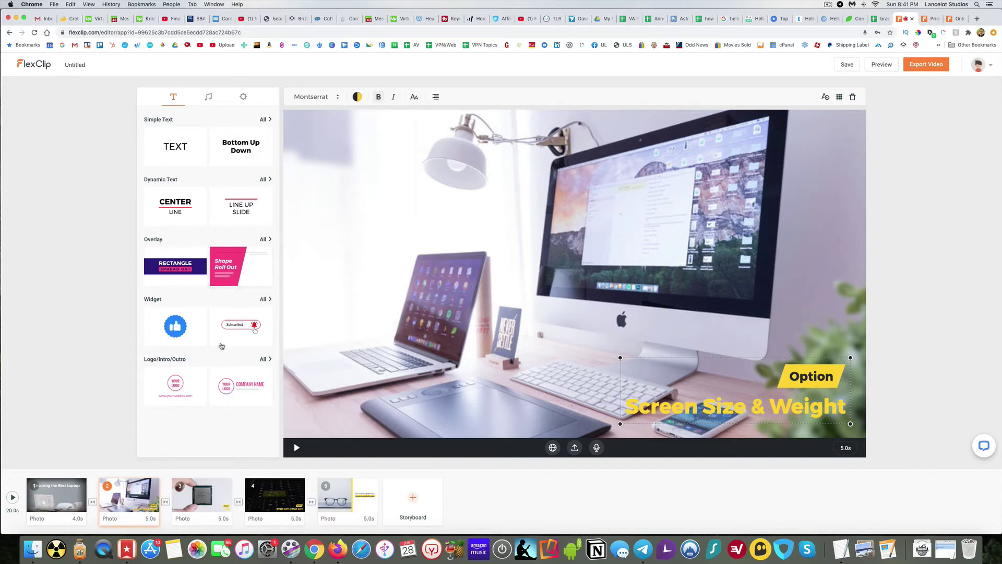
# Step: Apply the Center Line style to the 'Screen Size & Weight' caption
pyautogui.click(233, 208)
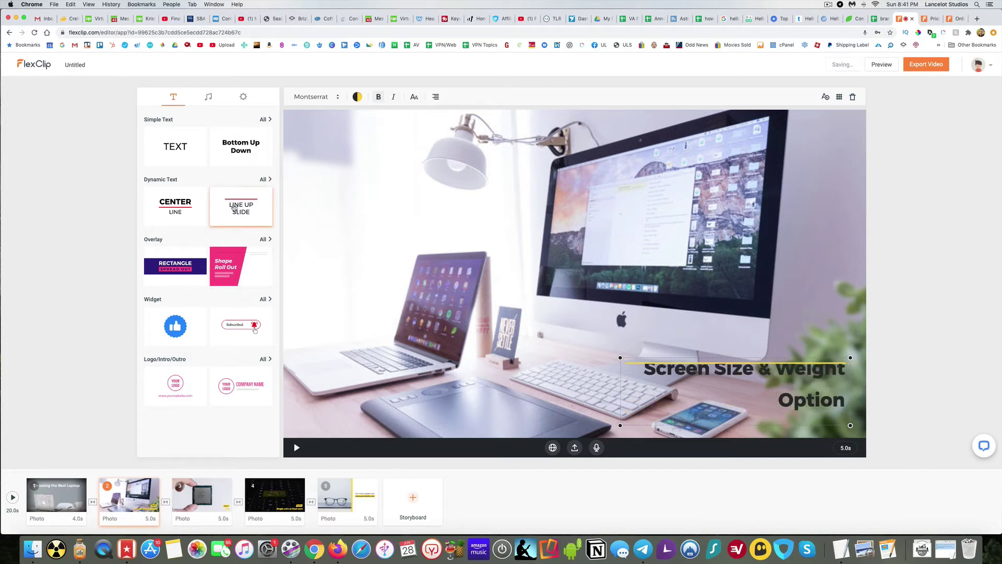
pyautogui.click(182, 214)
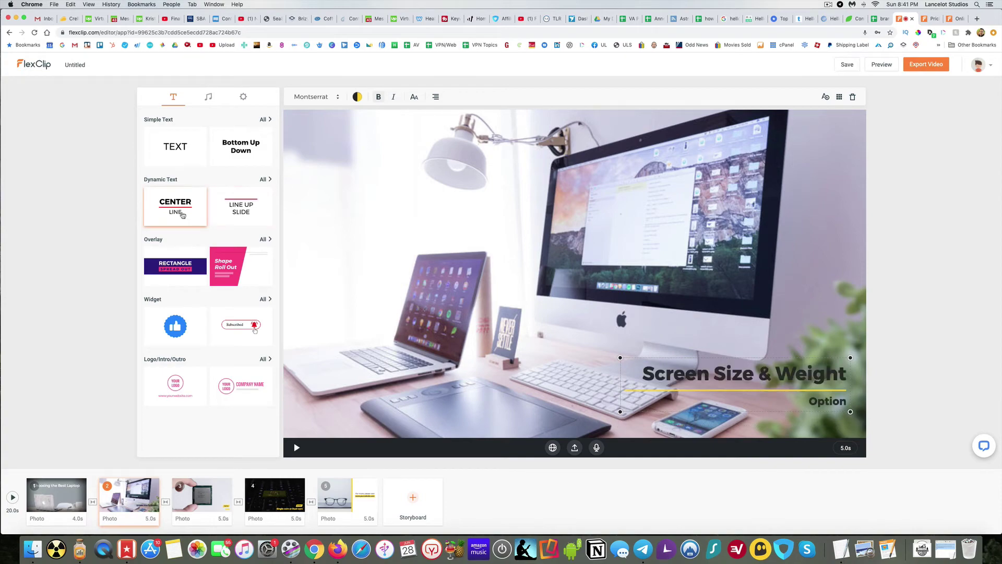
pyautogui.doubleClick(766, 372)
pyautogui.click(536, 335)
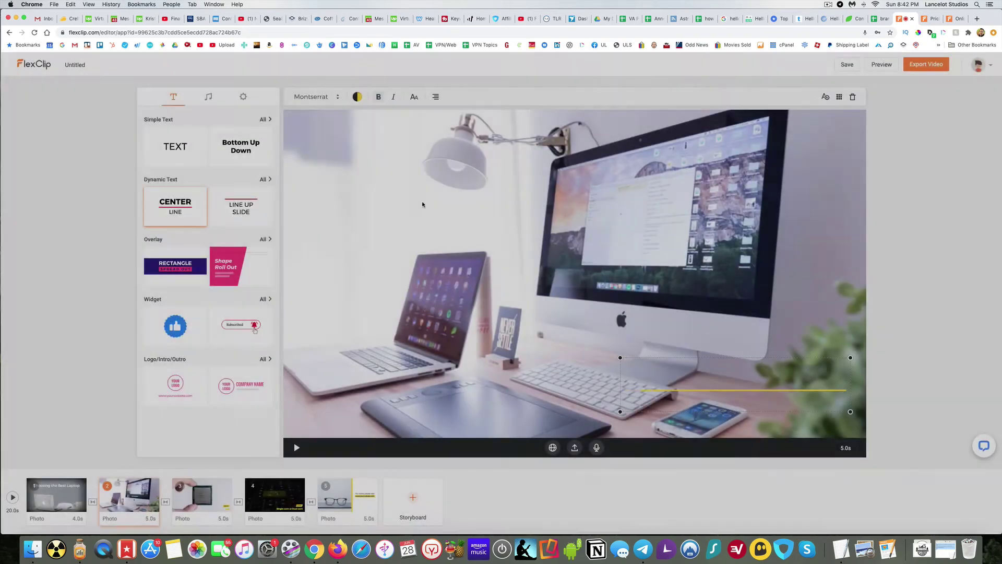
# Step: Give the caption a pink accent line and left-aligned text
pyautogui.click(357, 97)
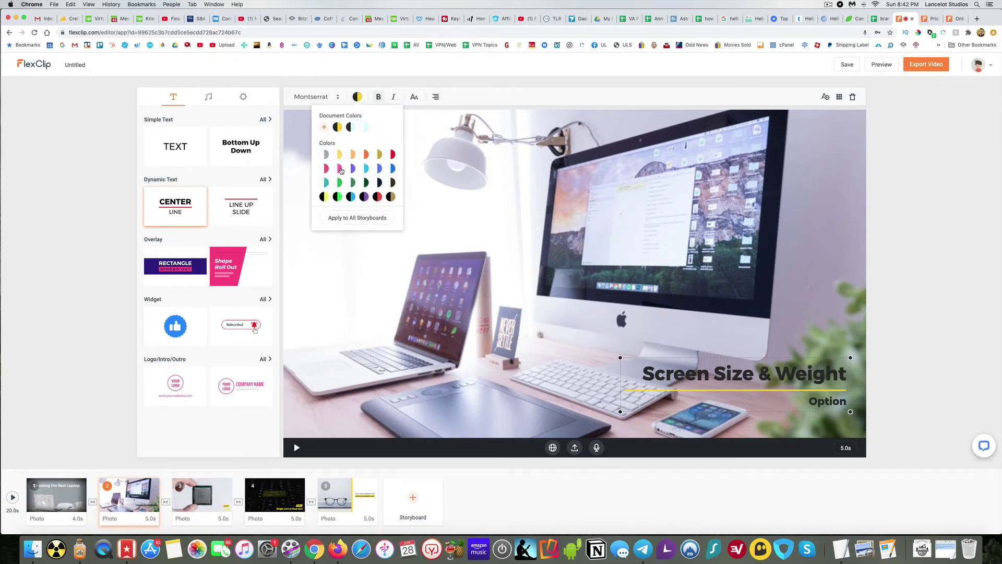
pyautogui.click(339, 169)
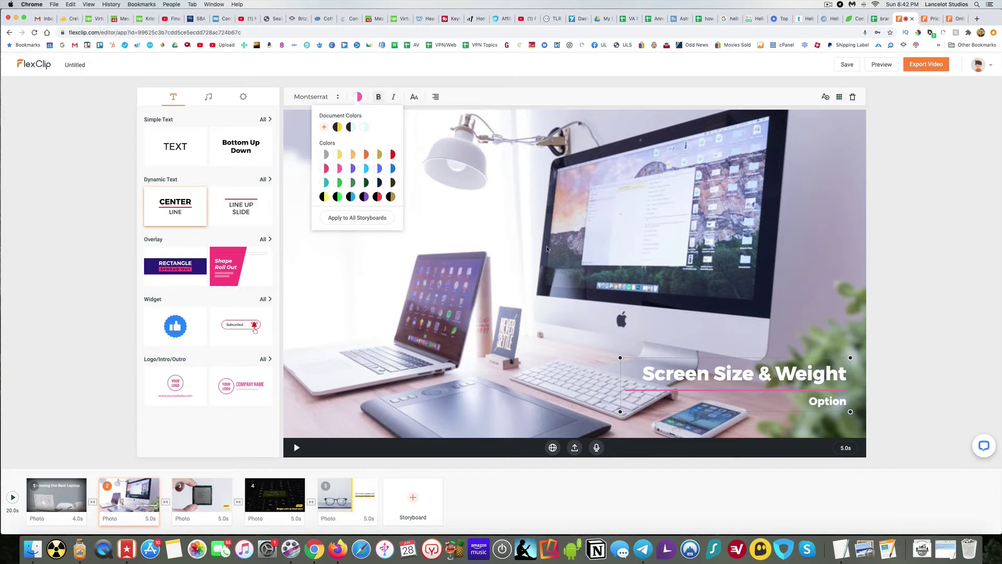
pyautogui.click(254, 430)
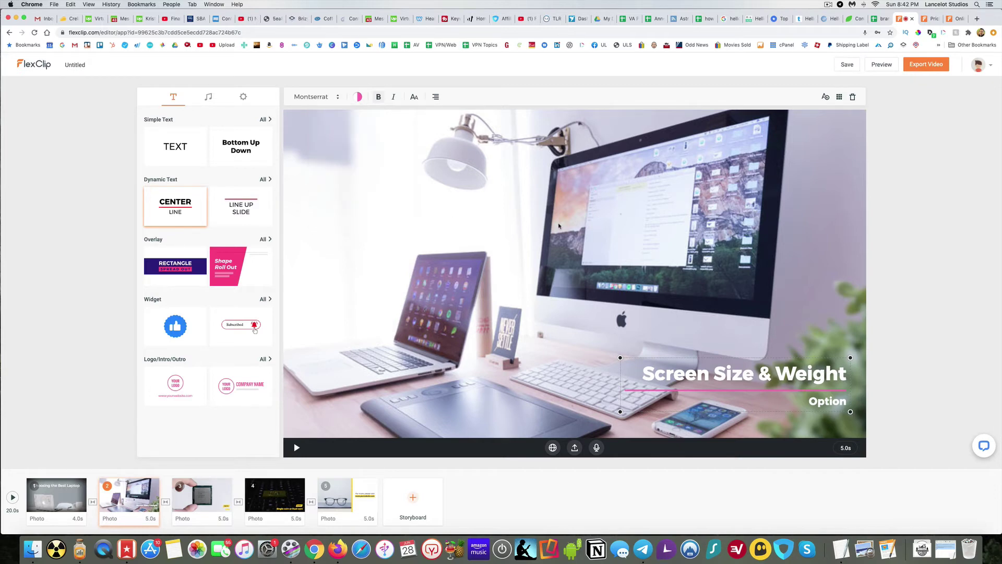
pyautogui.click(436, 98)
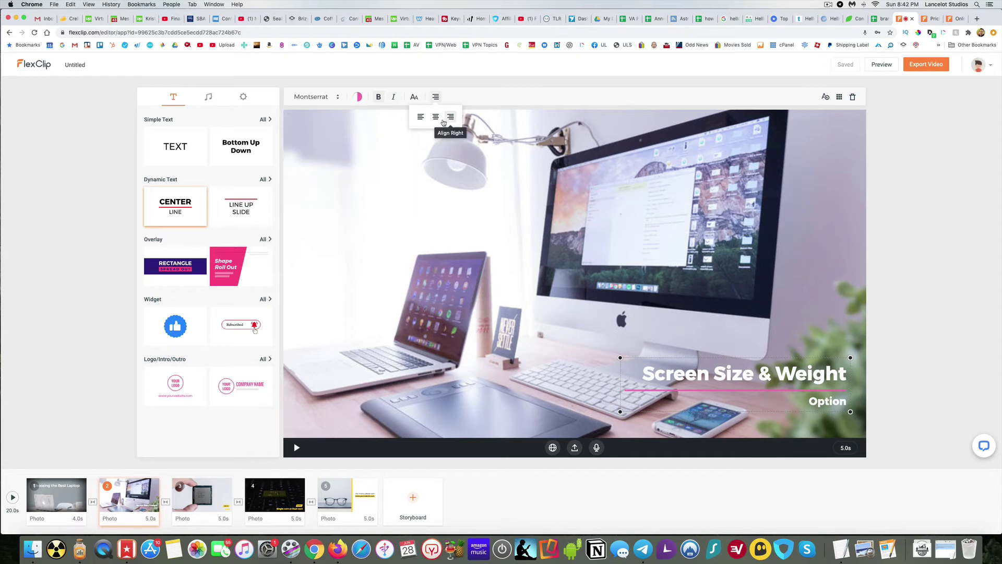
pyautogui.click(437, 118)
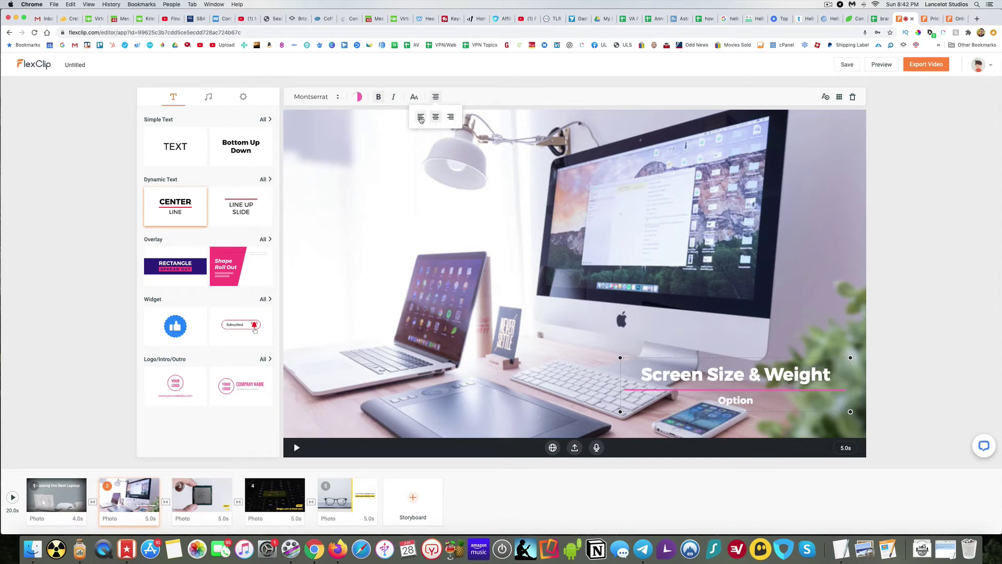
pyautogui.click(420, 117)
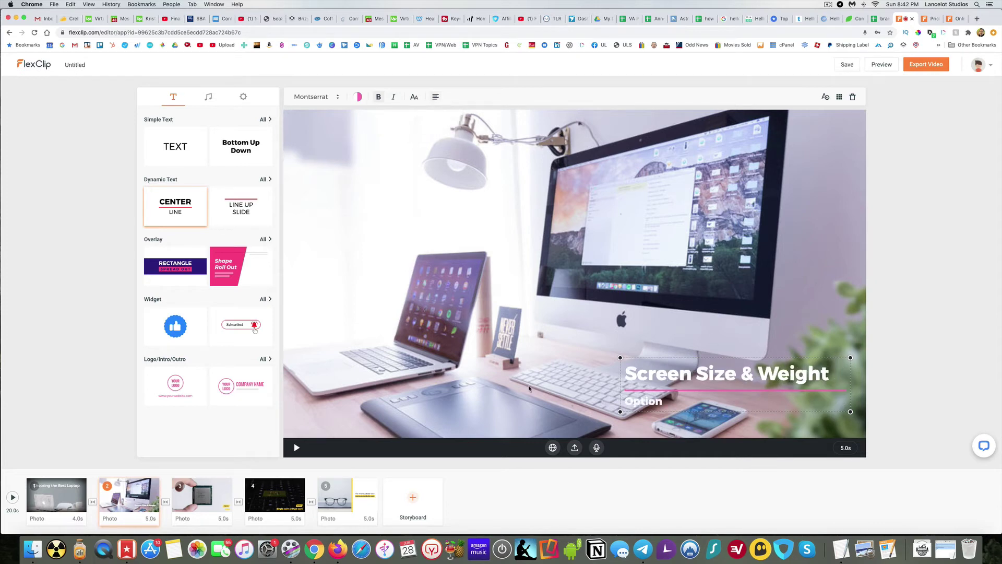
# Step: Move the caption to the upper left, make it black with a red underline, then load the CPU scene
pyautogui.moveTo(739, 367); pyautogui.dragTo(412, 194)
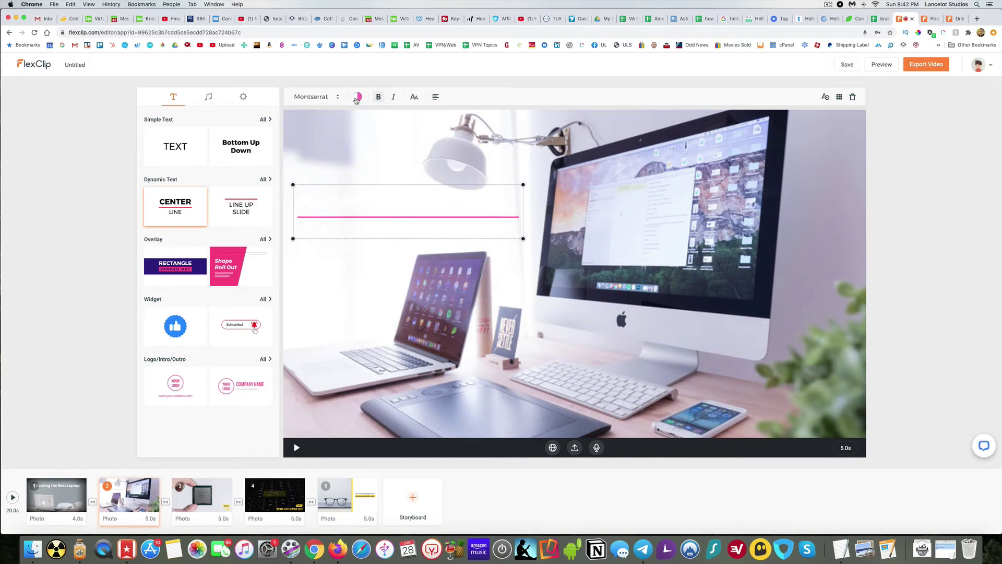
pyautogui.click(357, 97)
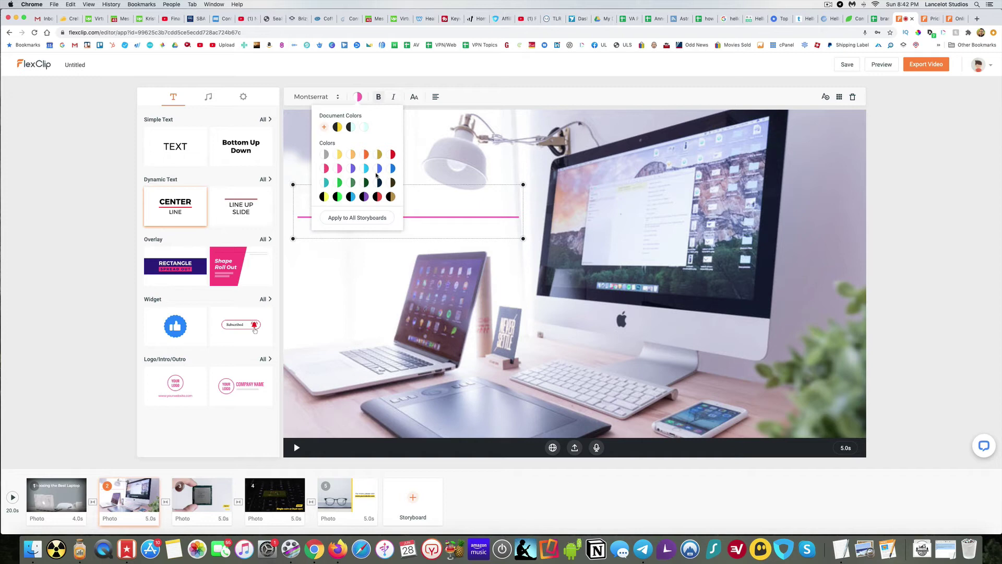
pyautogui.click(378, 197)
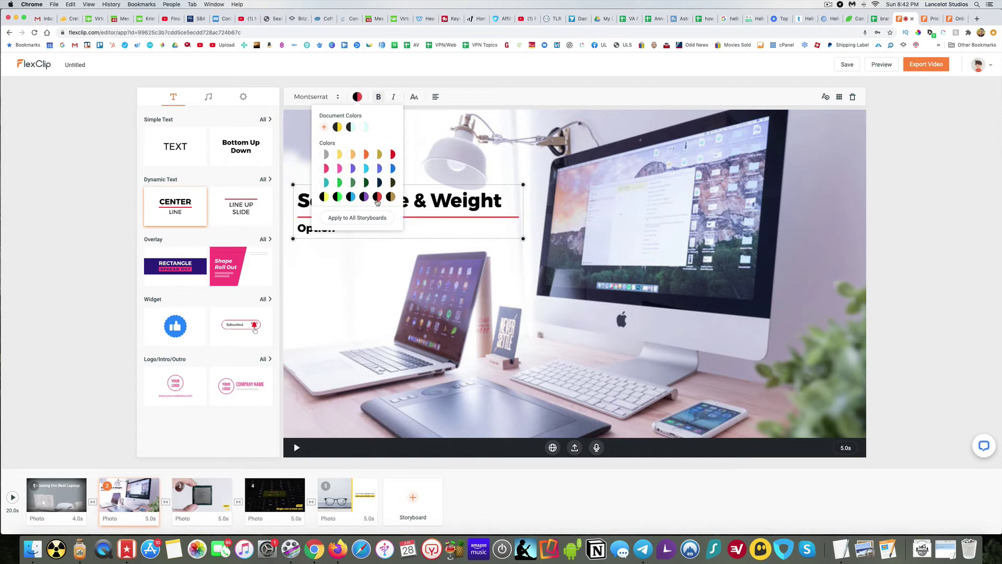
pyautogui.click(465, 197)
pyautogui.moveTo(402, 213); pyautogui.dragTo(402, 221)
pyautogui.click(951, 206)
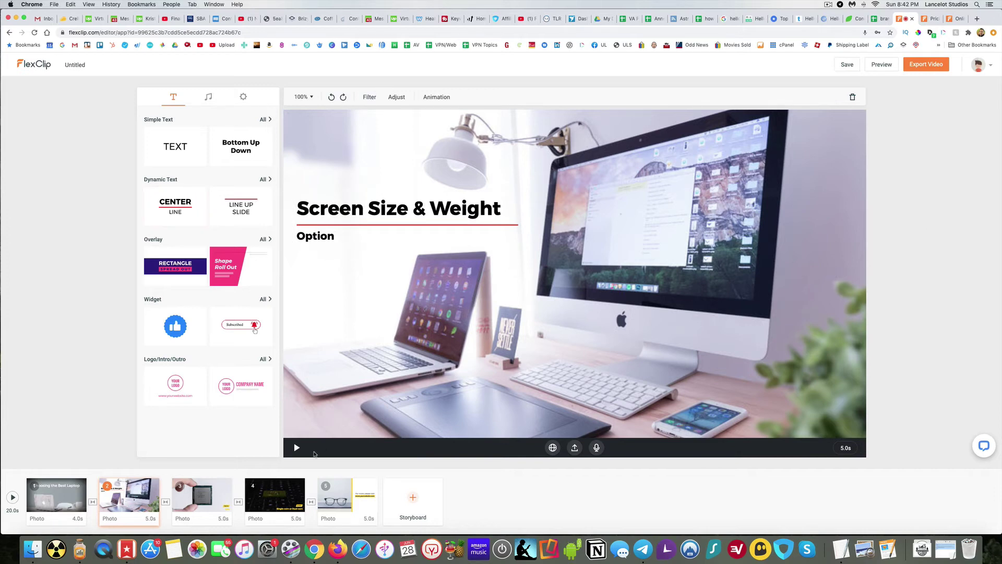
pyautogui.click(202, 498)
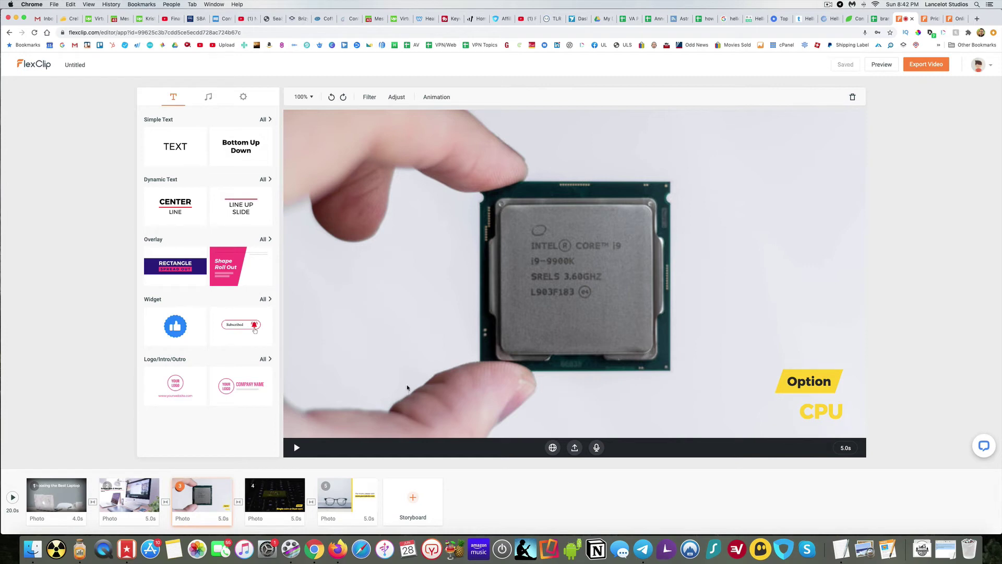
# Step: Lower the watermark size from 100 to 86 in the video settings
pyautogui.click(244, 98)
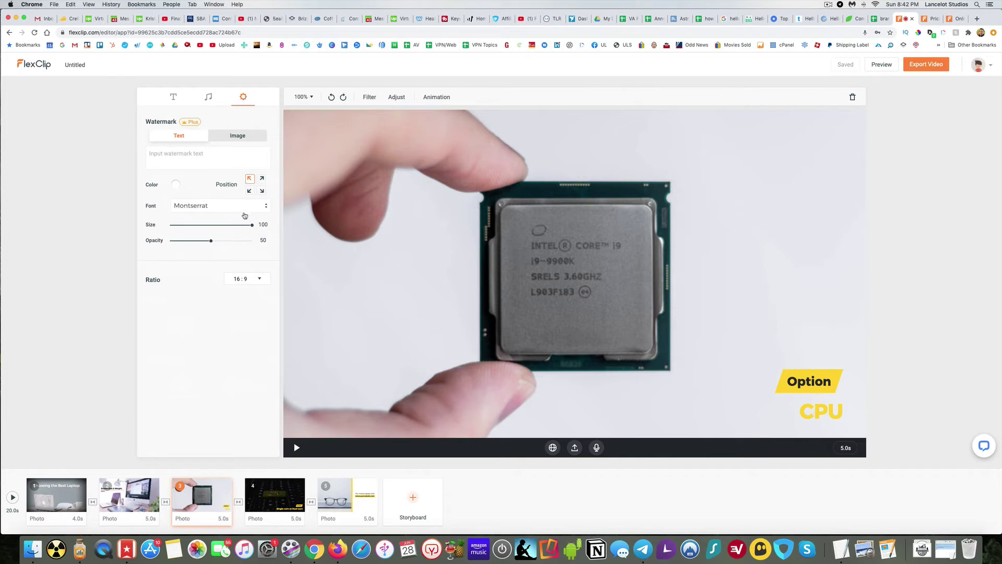
pyautogui.moveTo(252, 229); pyautogui.dragTo(237, 229)
# Step: Try Modern(Sans) fonts on the Option CPU caption and settle on Oswald
pyautogui.click(822, 414)
pyautogui.click(338, 97)
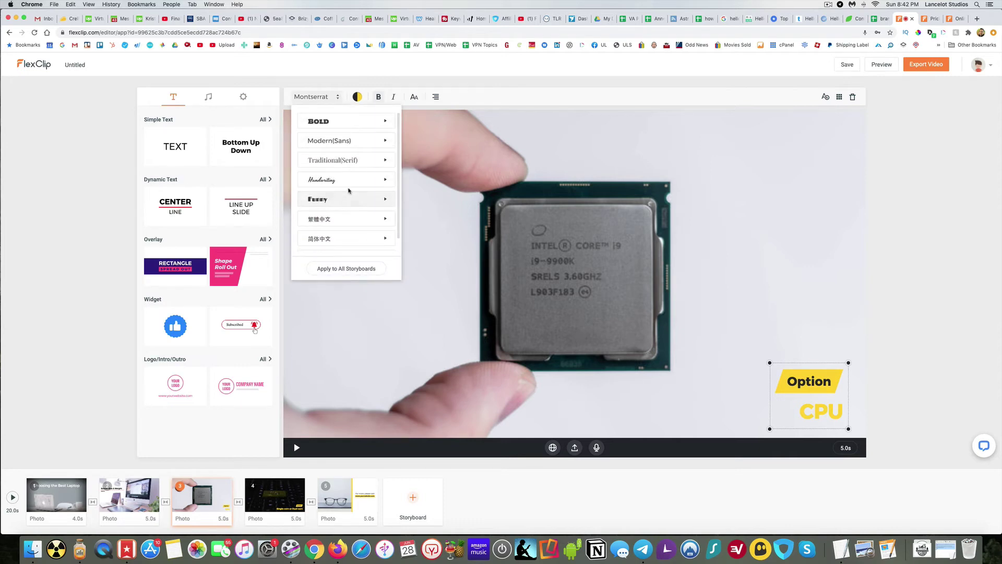
pyautogui.click(331, 141)
pyautogui.scroll(-3, 339, 188)
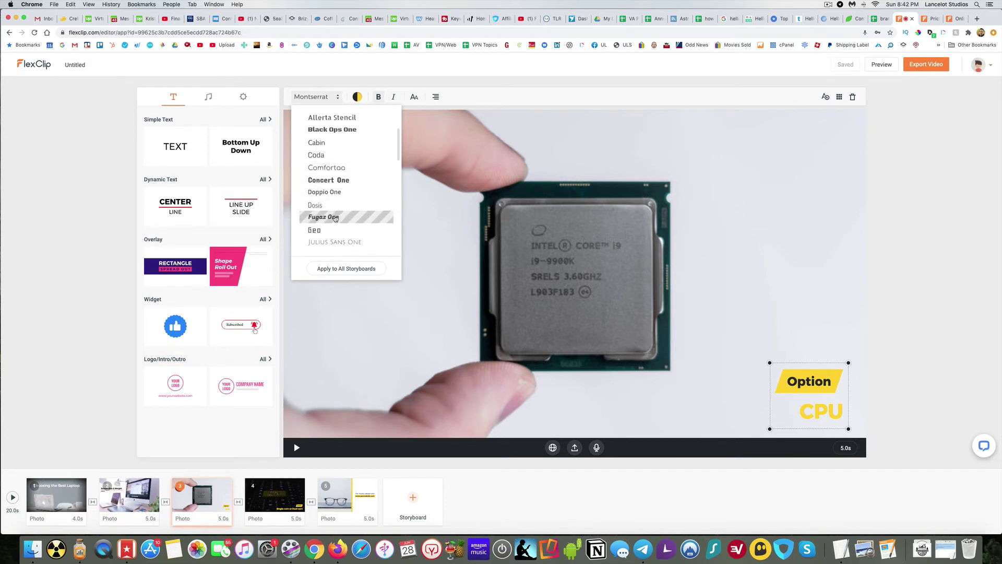
pyautogui.click(336, 217)
pyautogui.scroll(-2, 339, 218)
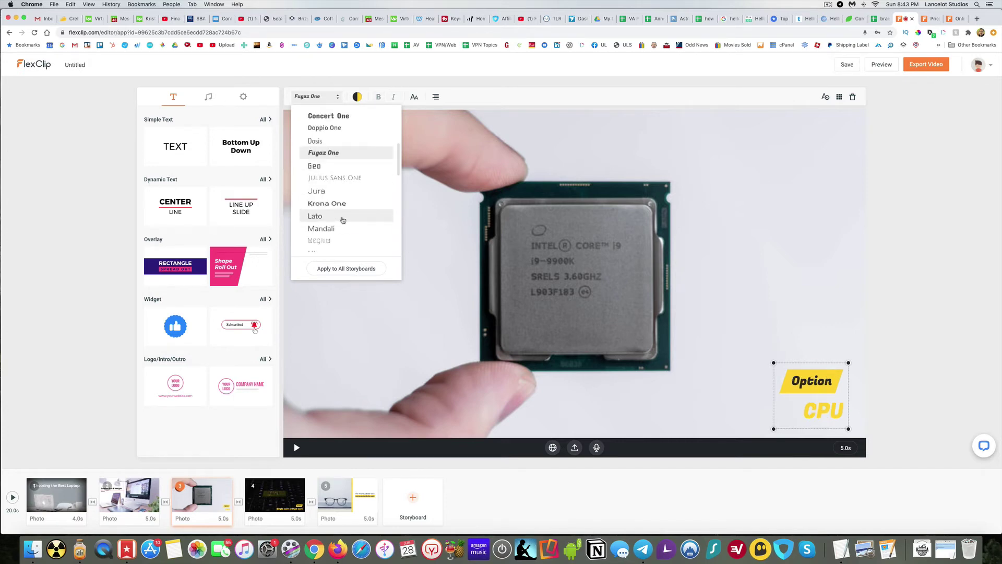
pyautogui.click(326, 204)
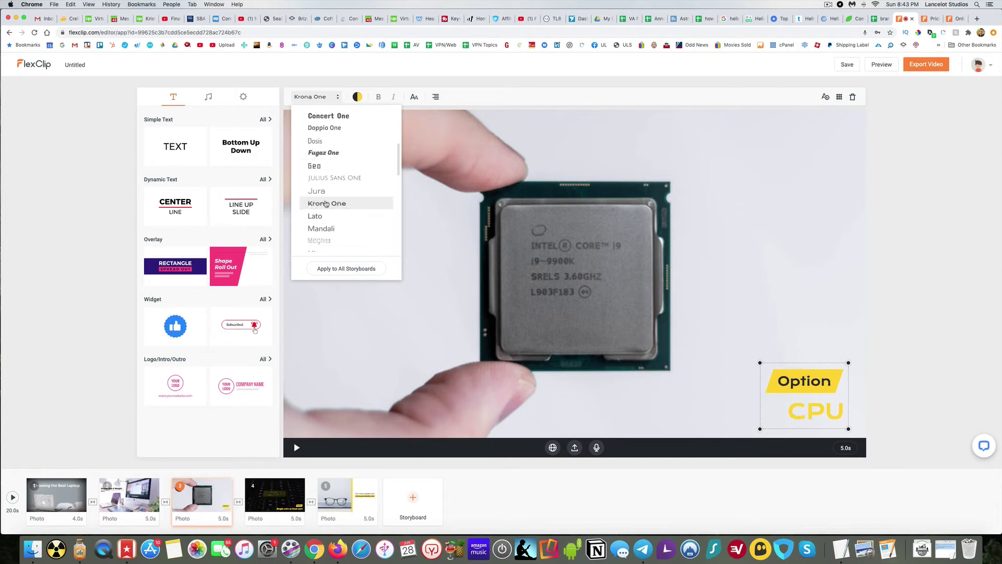
pyautogui.scroll(-3, 344, 228)
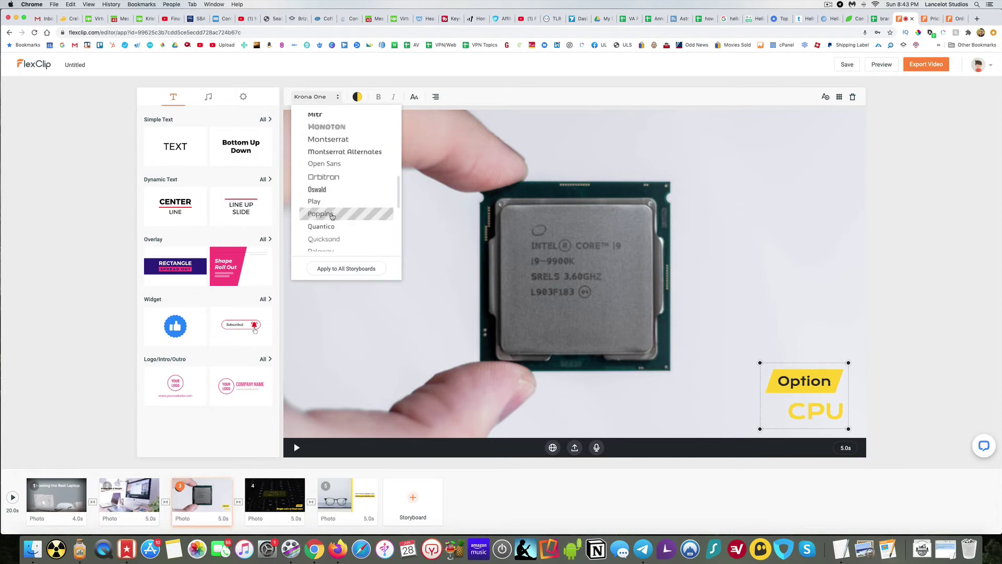
pyautogui.click(332, 215)
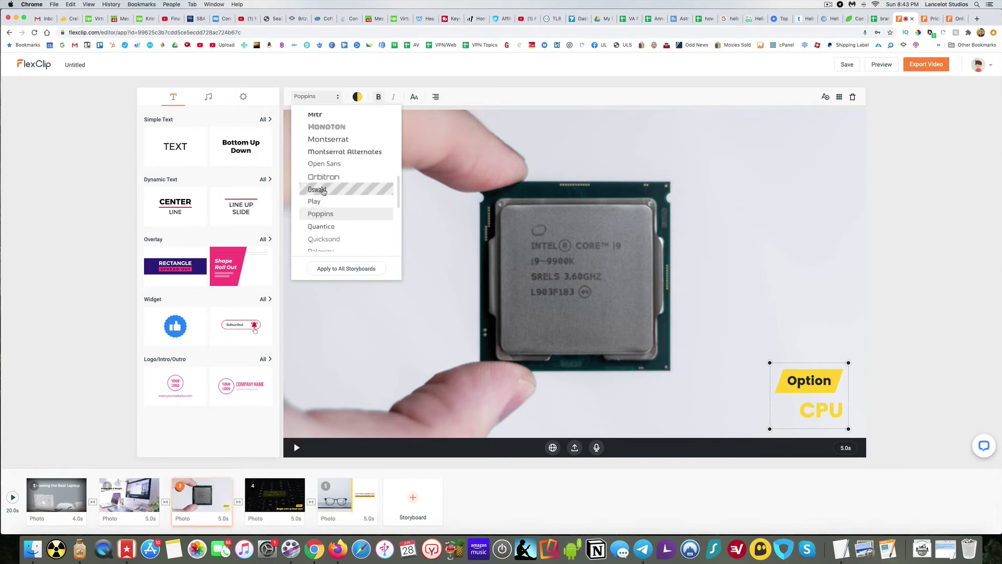
pyautogui.click(338, 196)
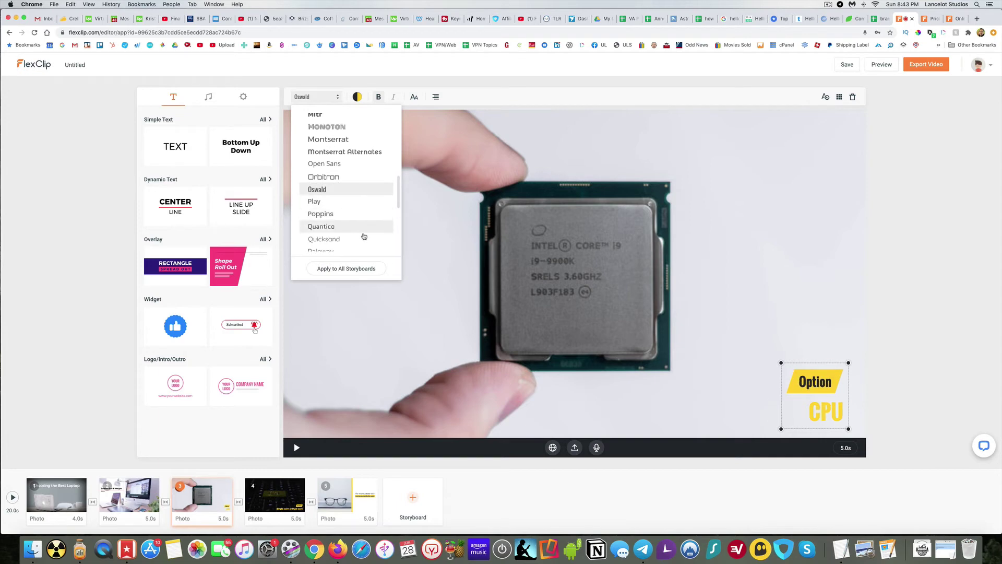
# Step: Enlarge the Option CPU caption, then open the fourth scene
pyautogui.click(779, 362)
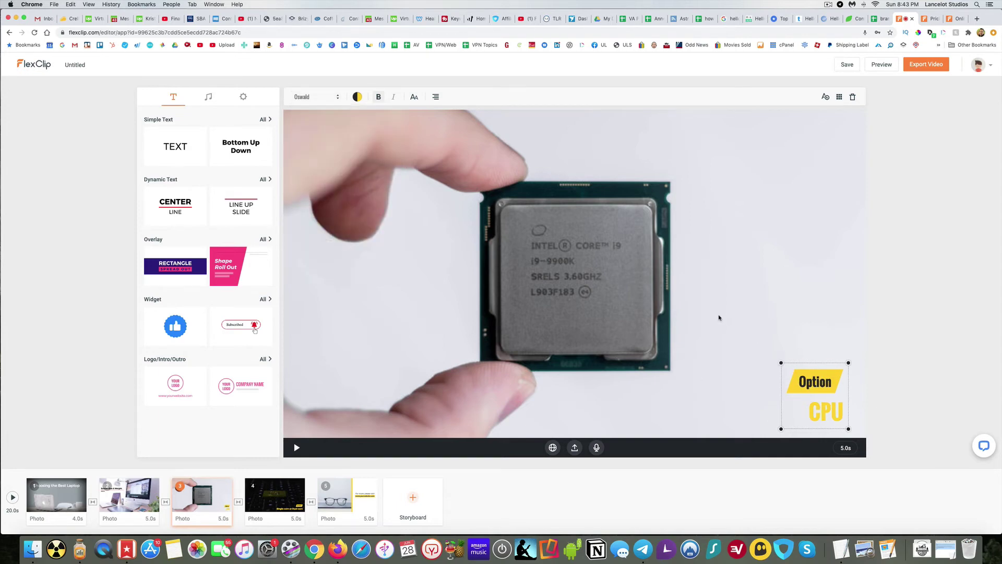
pyautogui.moveTo(784, 363); pyautogui.dragTo(733, 336)
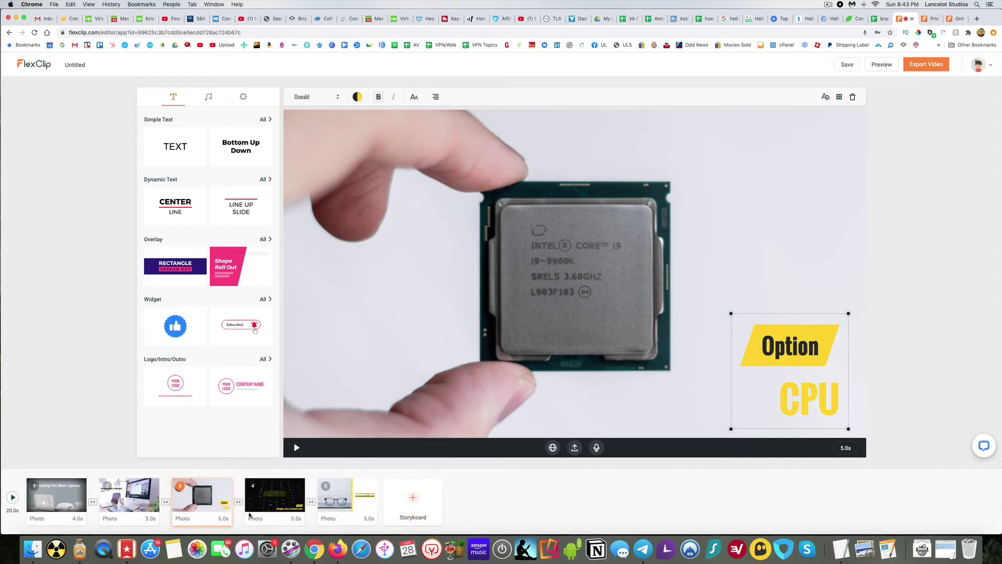
pyautogui.click(277, 502)
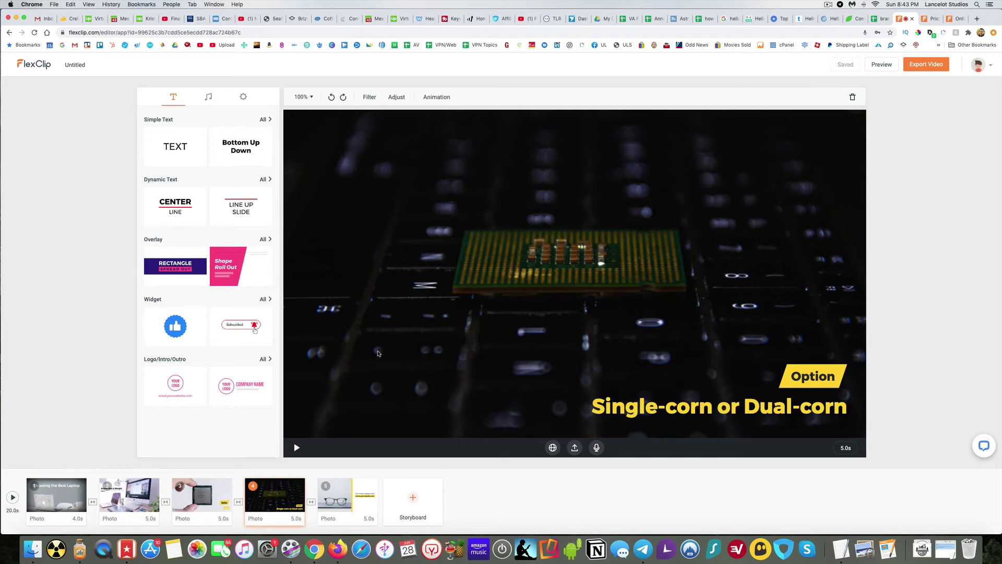
# Step: Apply the logo outro to the glasses scene and centre YOUR LOGO above the caption
pyautogui.click(354, 505)
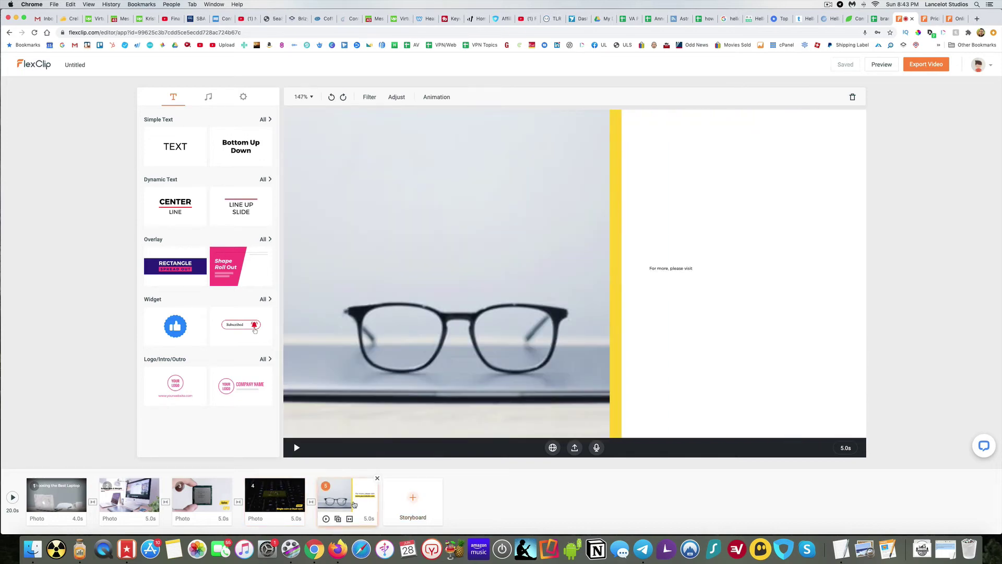
pyautogui.click(176, 387)
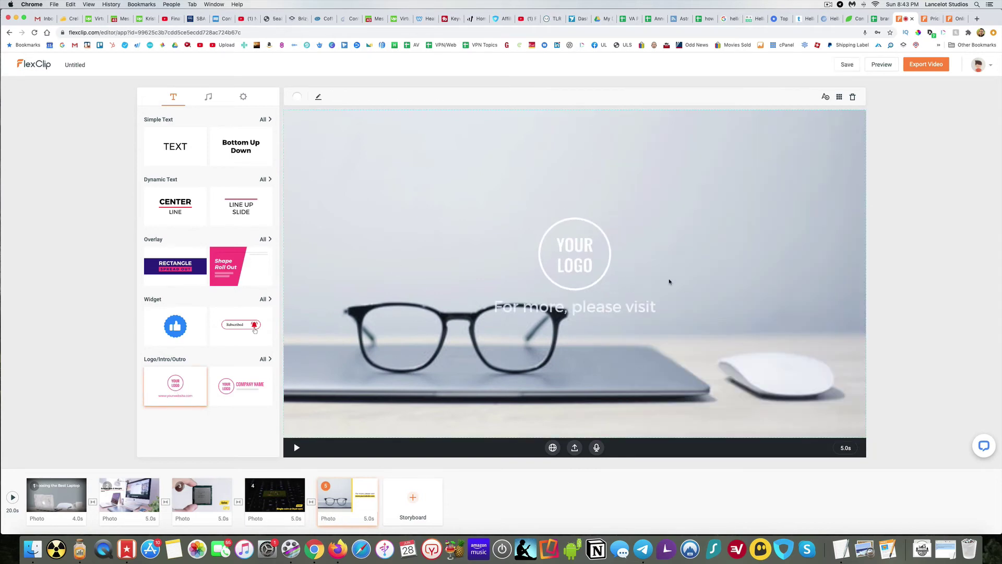
pyautogui.moveTo(571, 266); pyautogui.dragTo(575, 213)
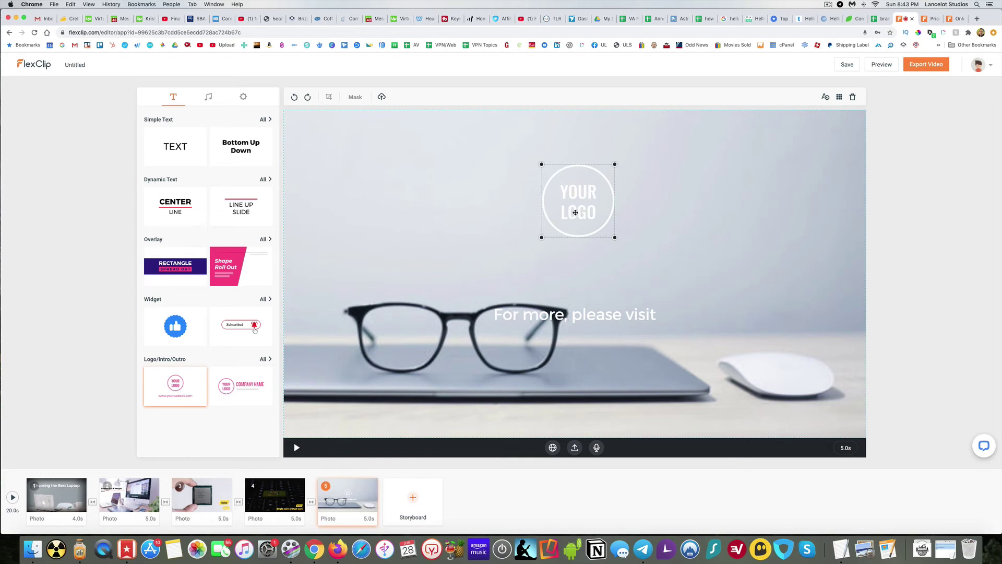
pyautogui.click(580, 314)
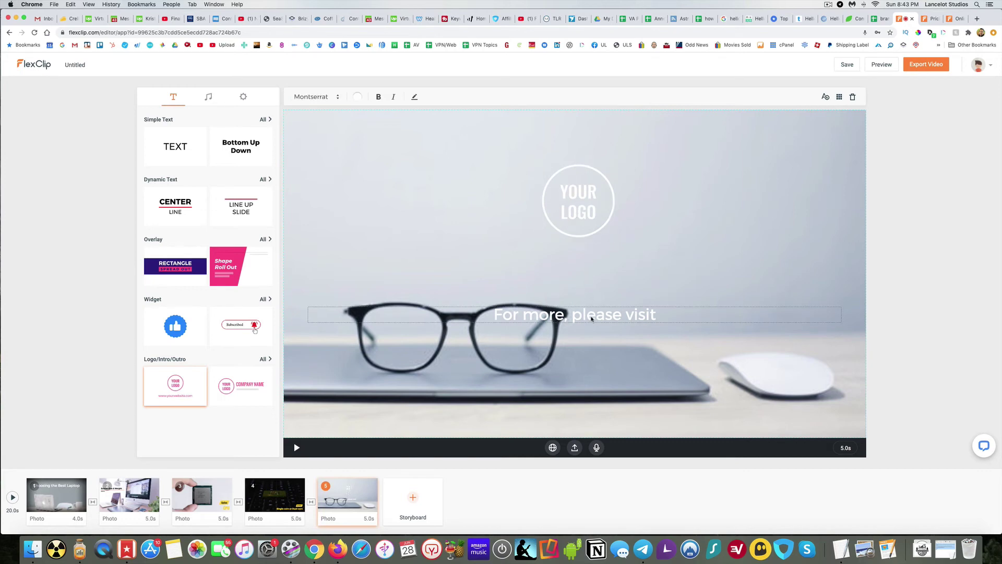
pyautogui.moveTo(578, 218); pyautogui.dragTo(577, 224)
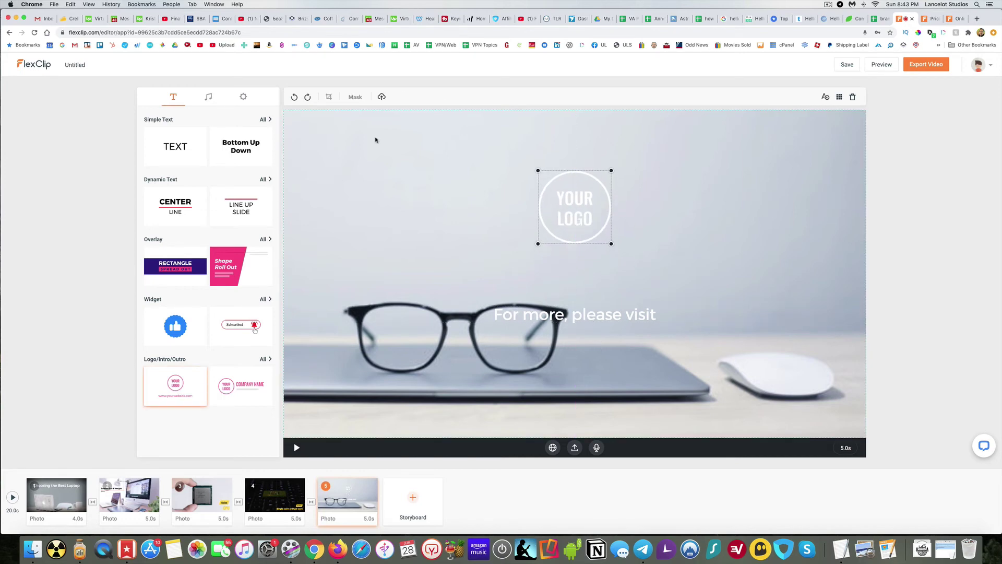
# Step: Upload the woodworks logo image from Downloads into the placeholder
pyautogui.click(386, 97)
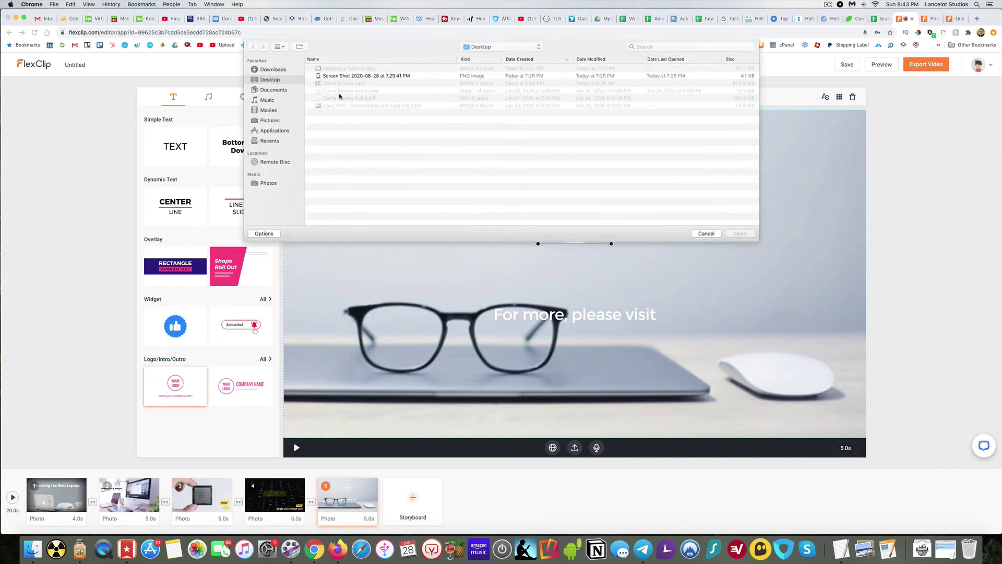
pyautogui.click(280, 69)
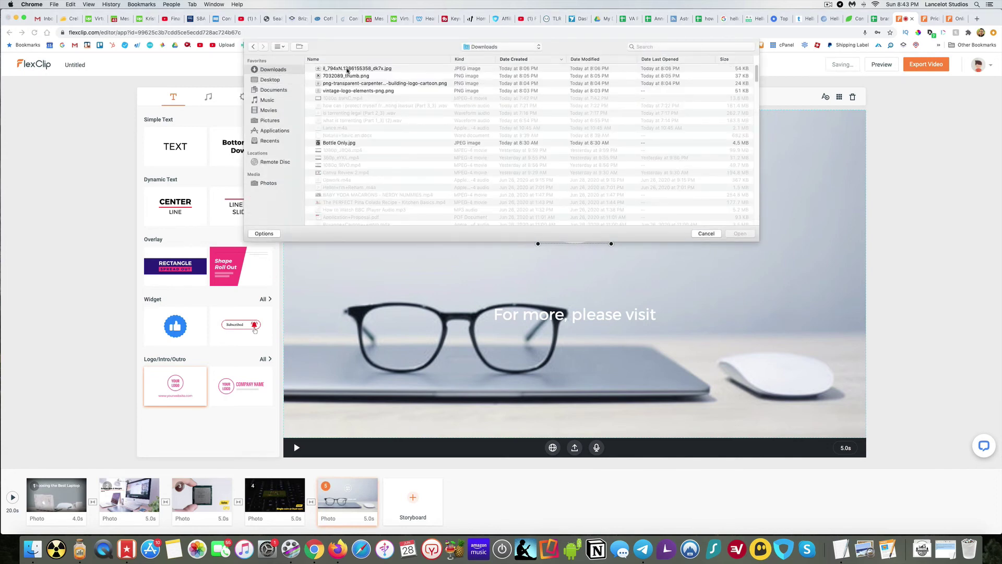
pyautogui.click(351, 68)
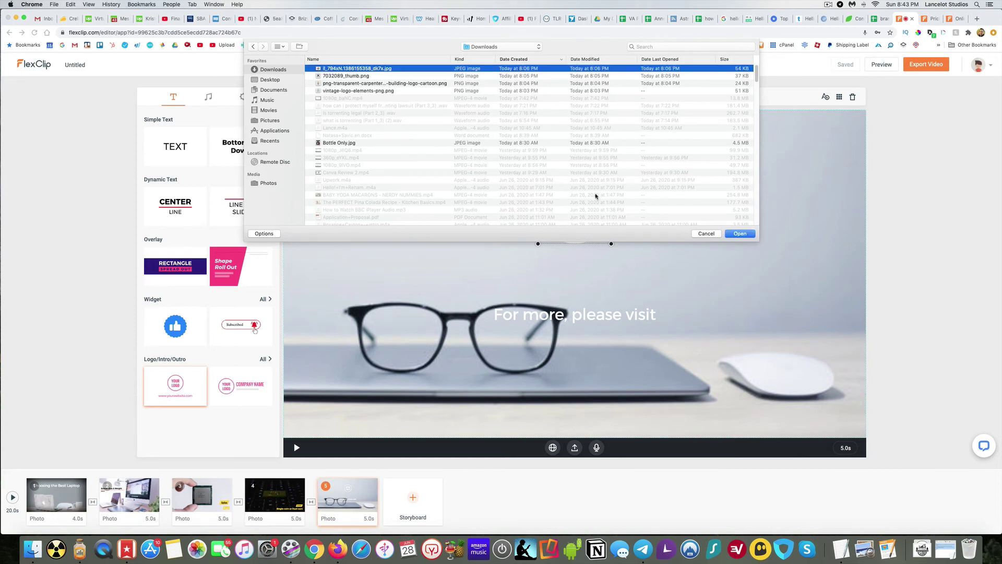
pyautogui.click(739, 234)
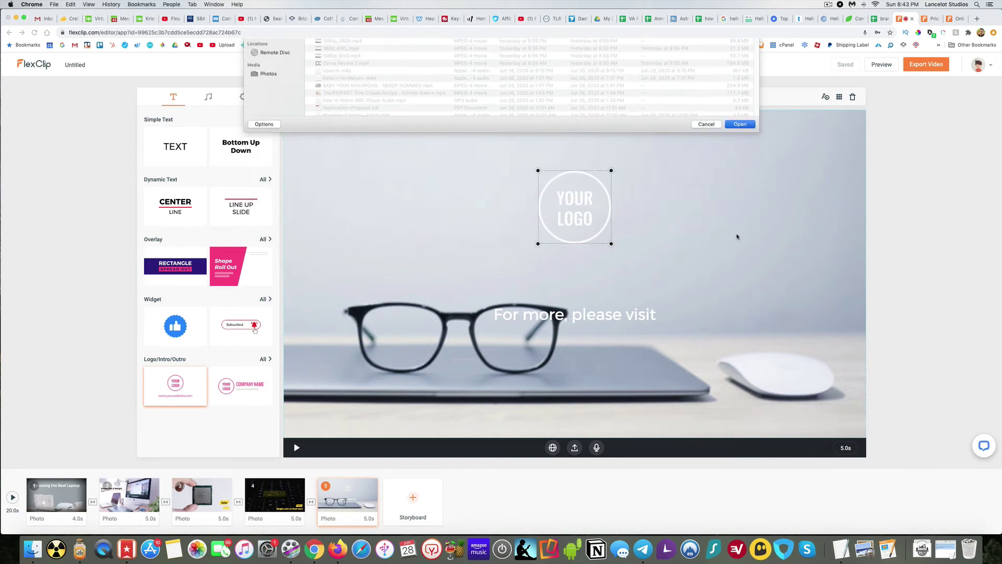
pyautogui.click(648, 237)
# Step: Enlarge the Woodworks logo and shift it left above the caption
pyautogui.click(597, 197)
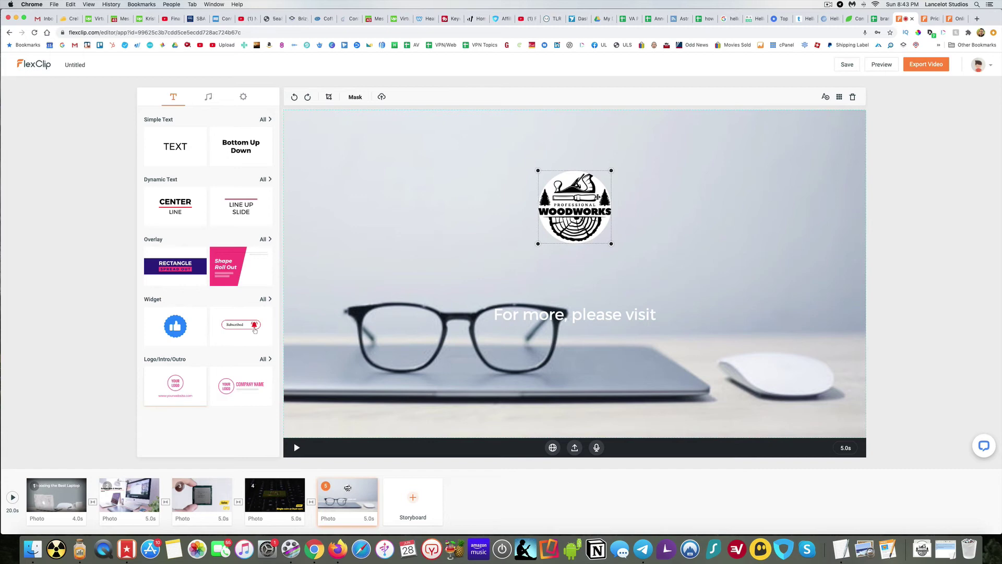
pyautogui.moveTo(611, 170); pyautogui.dragTo(636, 146)
pyautogui.moveTo(586, 194); pyautogui.dragTo(554, 194)
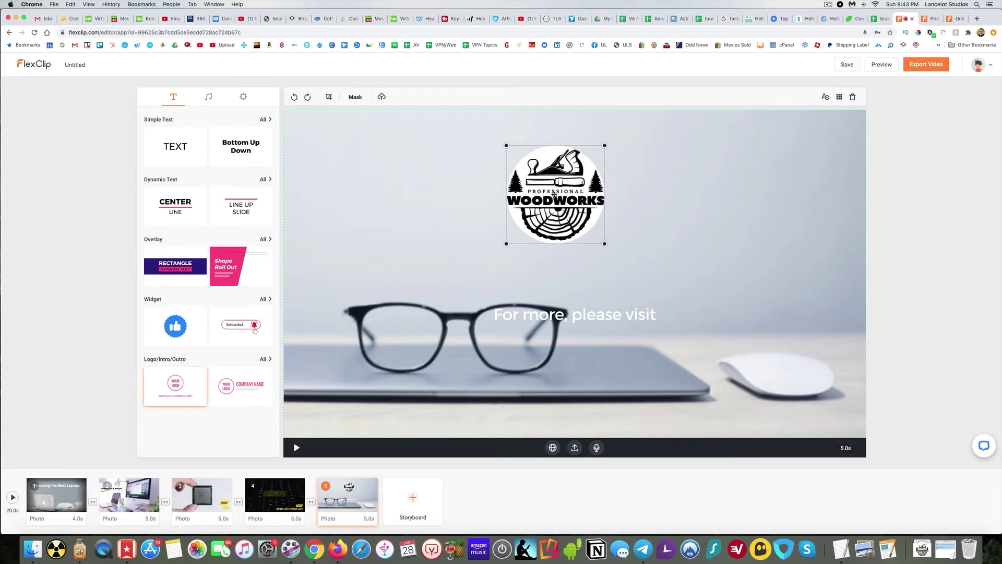
pyautogui.moveTo(604, 243); pyautogui.dragTo(580, 236)
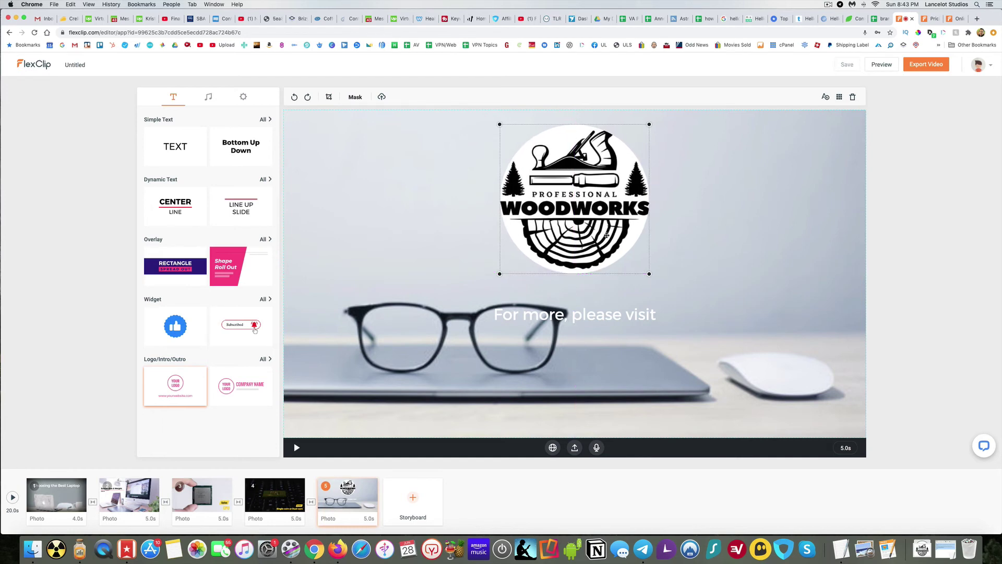
pyautogui.click(746, 245)
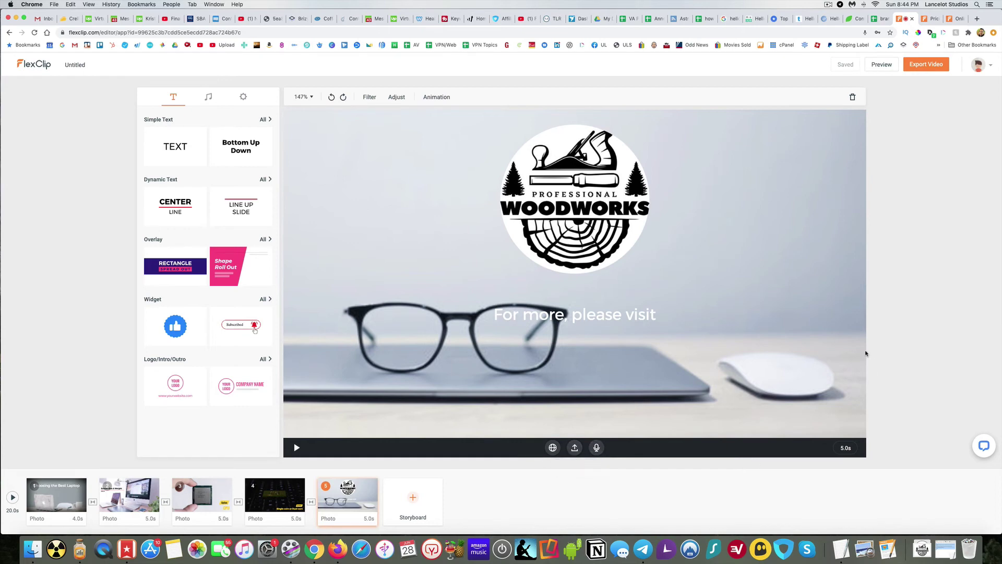
# Step: Start the export and enter the video title 'Choosing the Best Laptop'
pyautogui.click(923, 67)
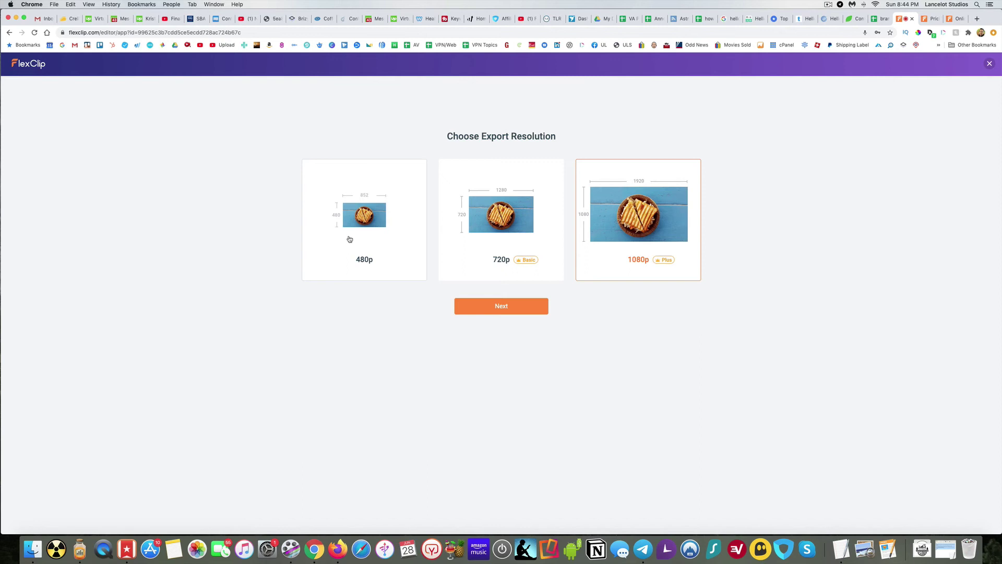
pyautogui.click(504, 305)
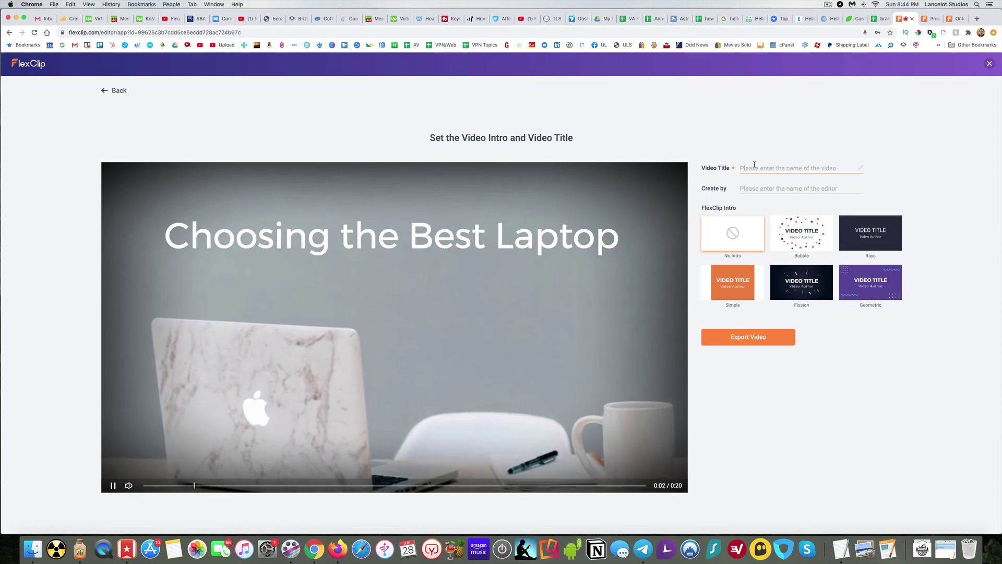
pyautogui.click(113, 485)
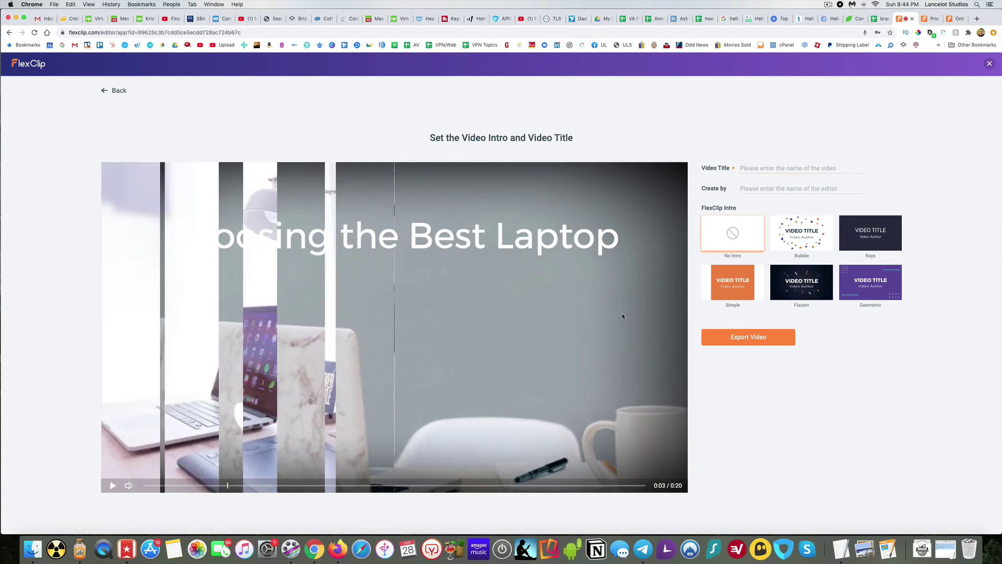
pyautogui.click(767, 166)
pyautogui.write('Choosing the Best Laptop')
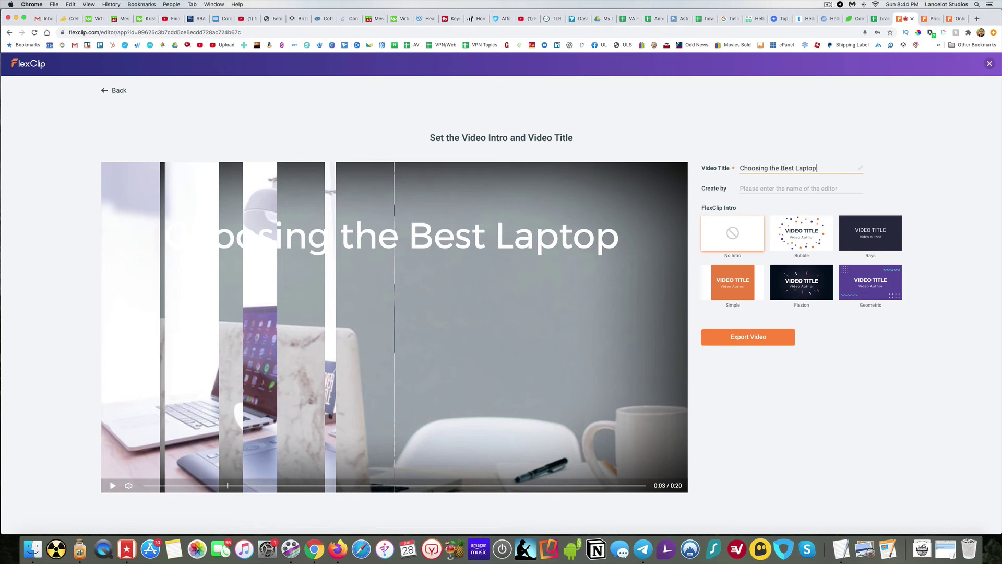
# Step: Render the video to 100% until the MPEG-4 save dialog appears
pyautogui.click(749, 338)
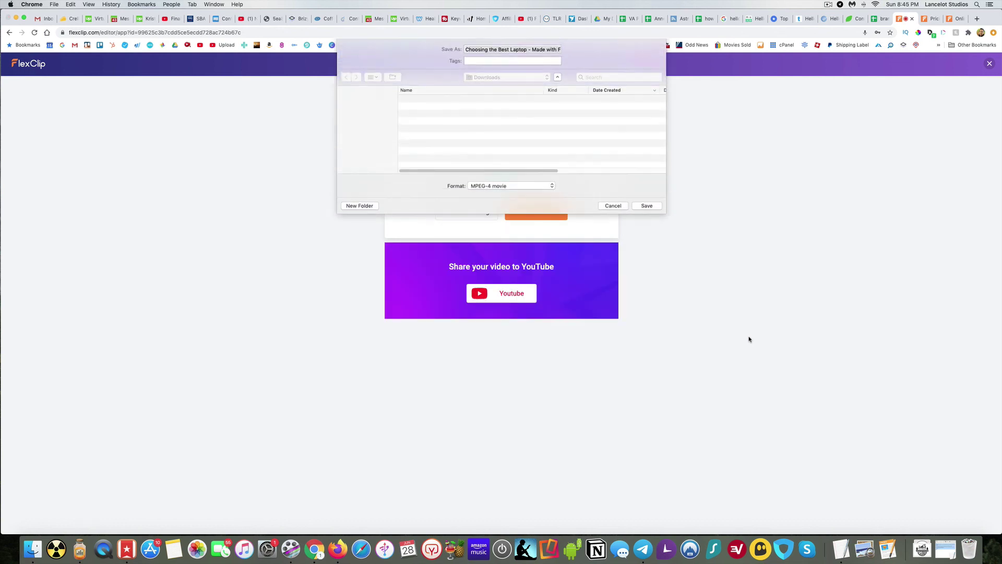
# Step: Save the 'Choosing the Best Laptop' MP4 into Downloads
pyautogui.click(650, 207)
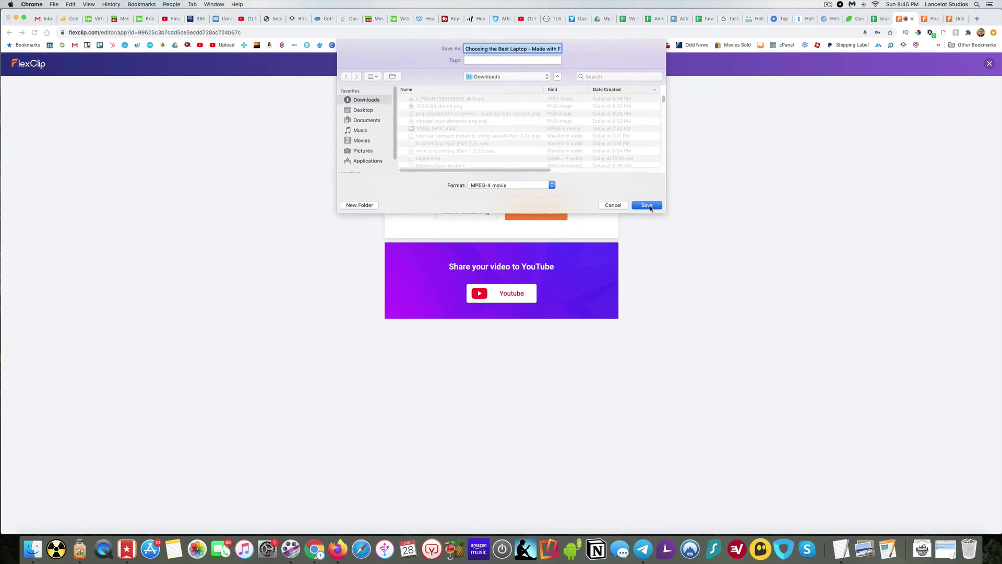